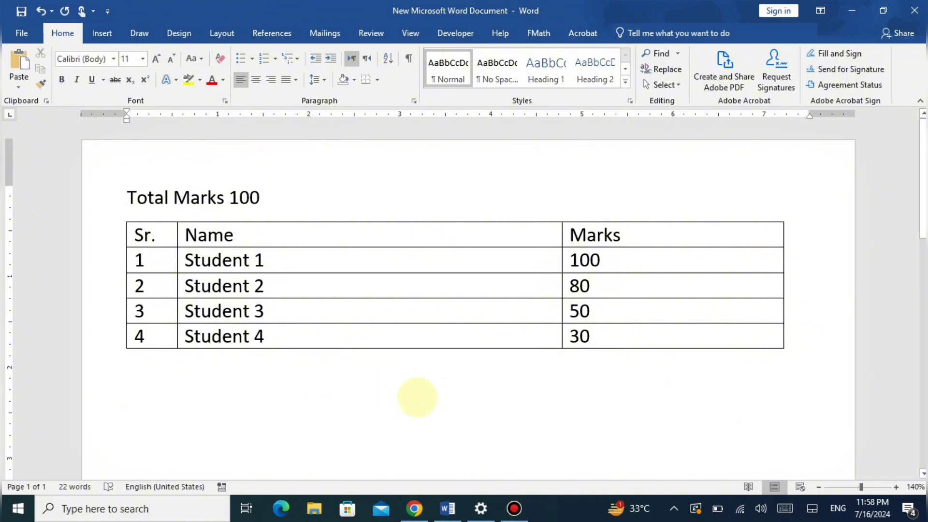
- Insert a Clustered Column chart with placeholder data below the student marks table
scroll(463, 241, "down", 1)
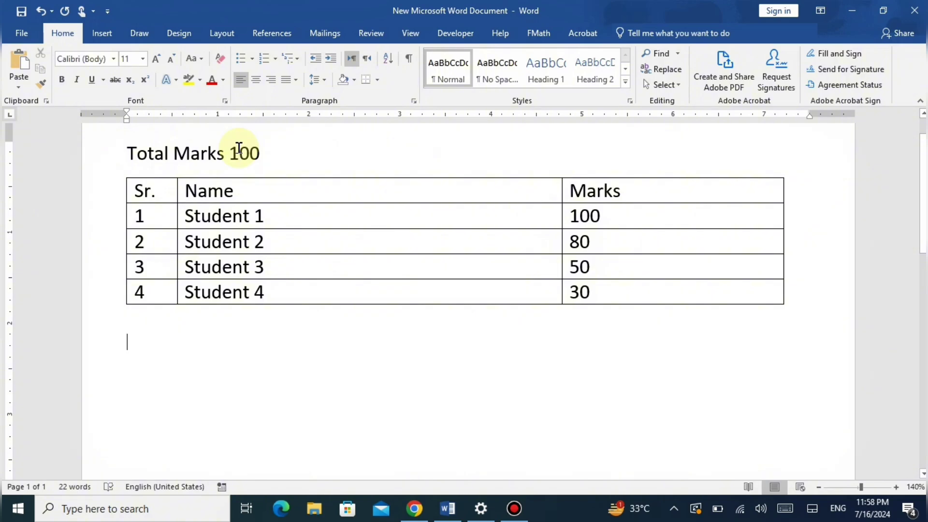
scroll(240, 149, "up", 1)
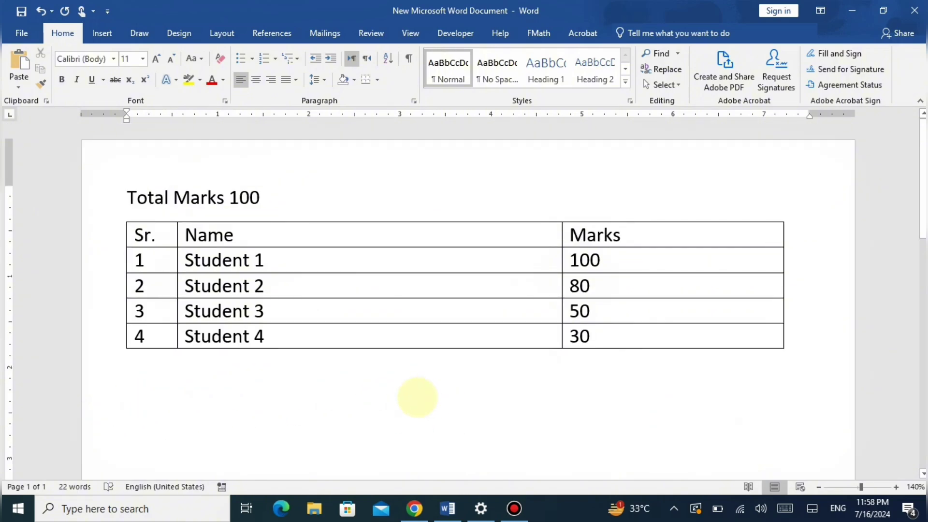
scroll(218, 414, "down", 1)
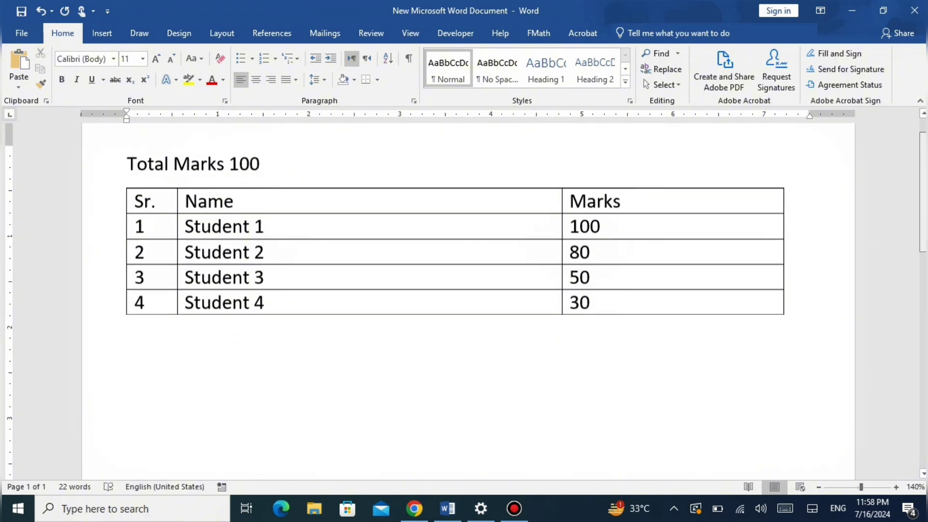
scroll(241, 151, "down", 1)
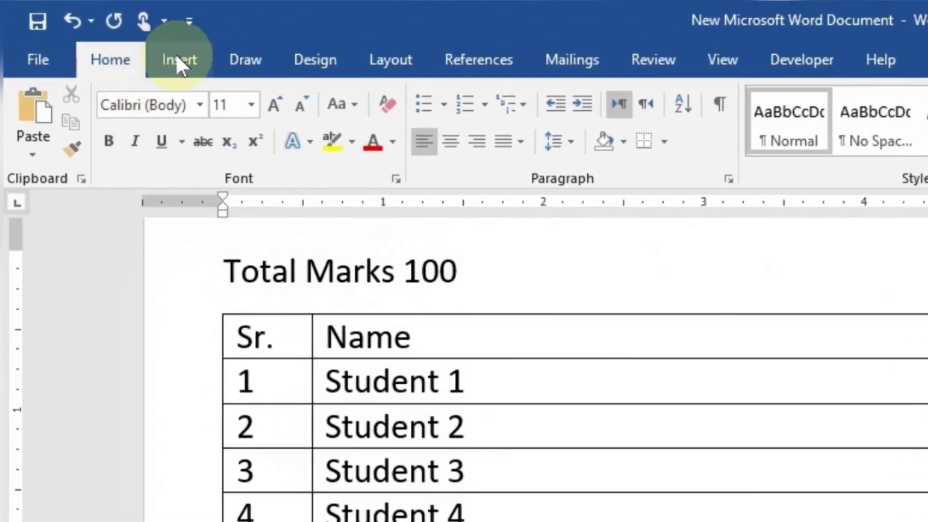
left_click(178, 60)
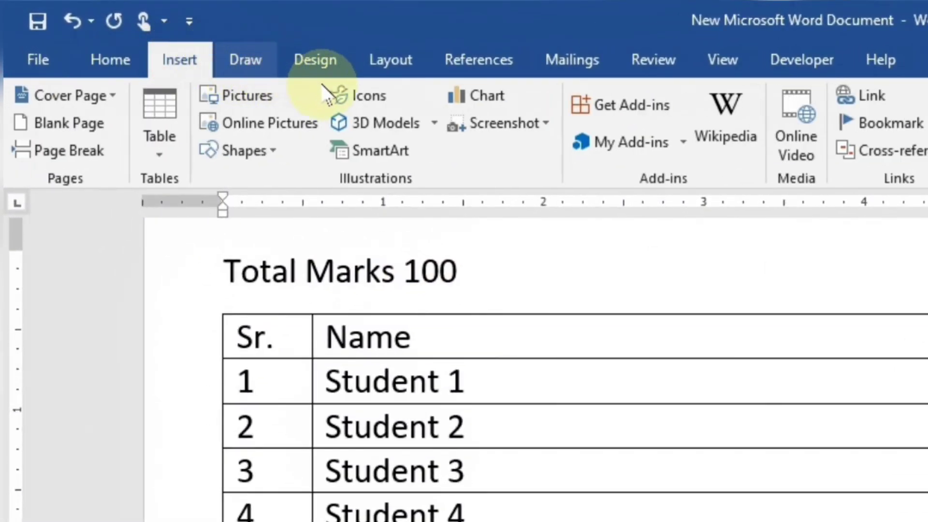
left_click(485, 96)
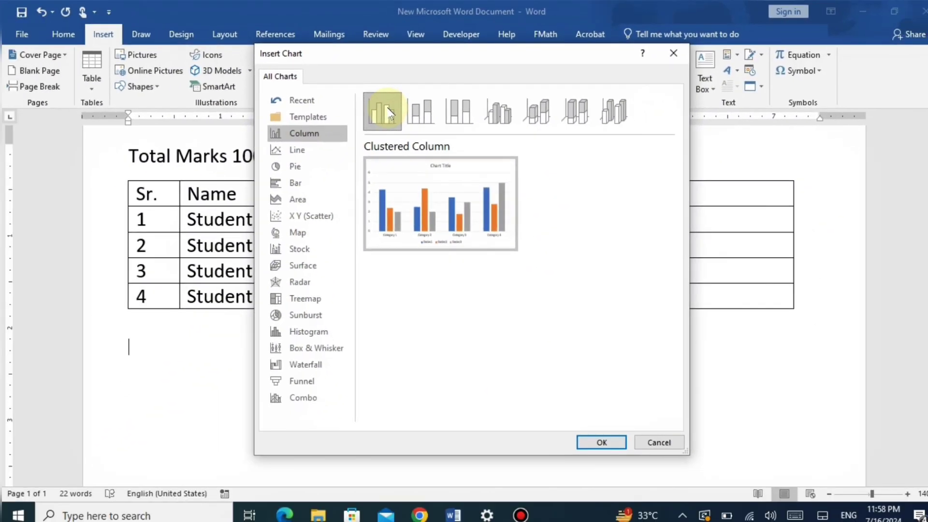
left_click(595, 447)
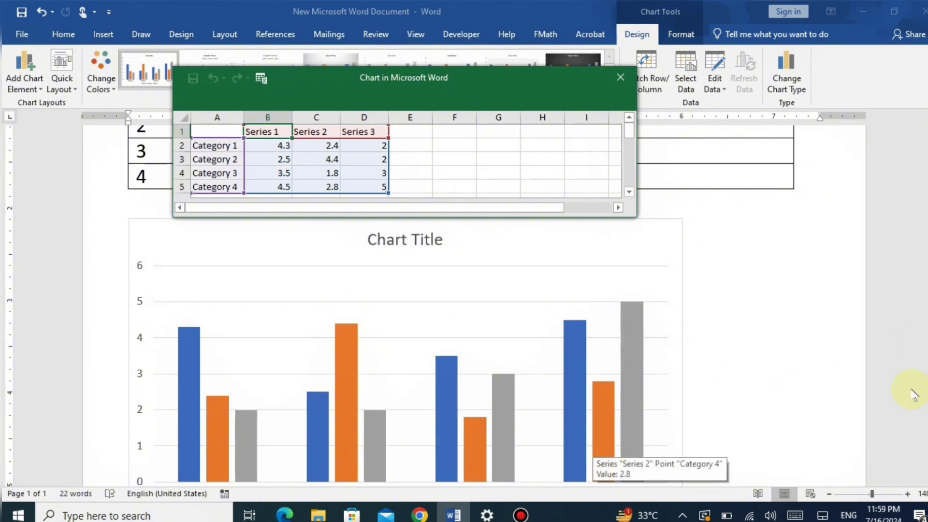
- Zoom out and drag the chart's data sheet to the right, clear of the chart
left_click(828, 494)
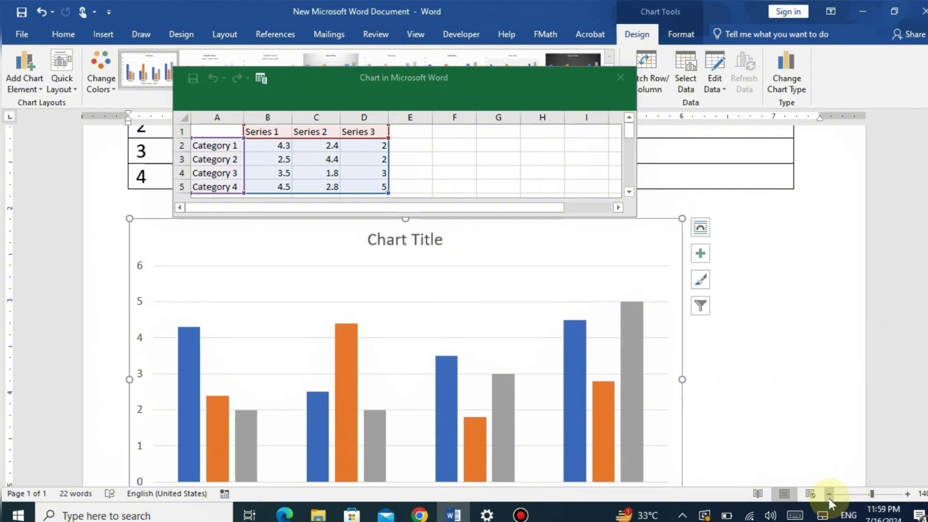
left_click(828, 494)
left_click(828, 494)
left_click(828, 494)
left_click(828, 493)
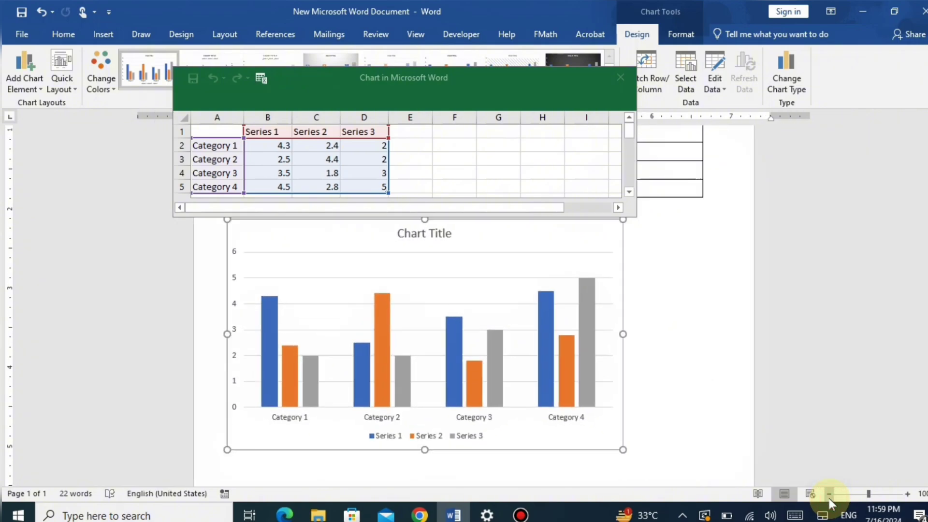
scroll(463, 338, "up", 2)
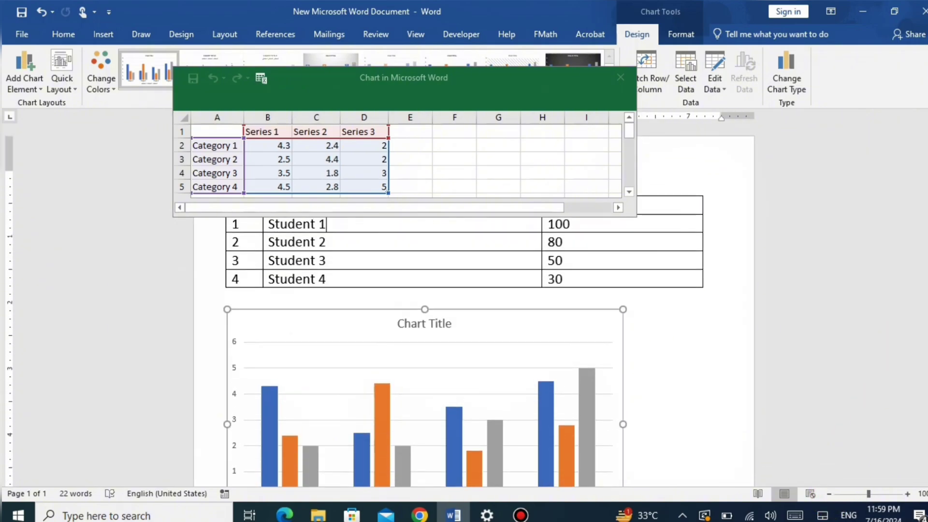
left_click_drag(530, 80, 739, 87)
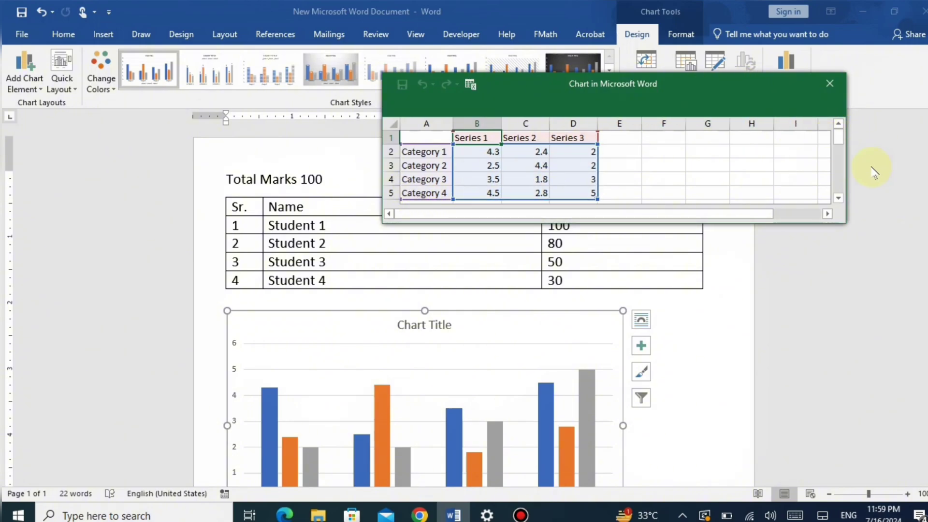
left_click_drag(841, 140, 842, 147)
left_click(911, 259)
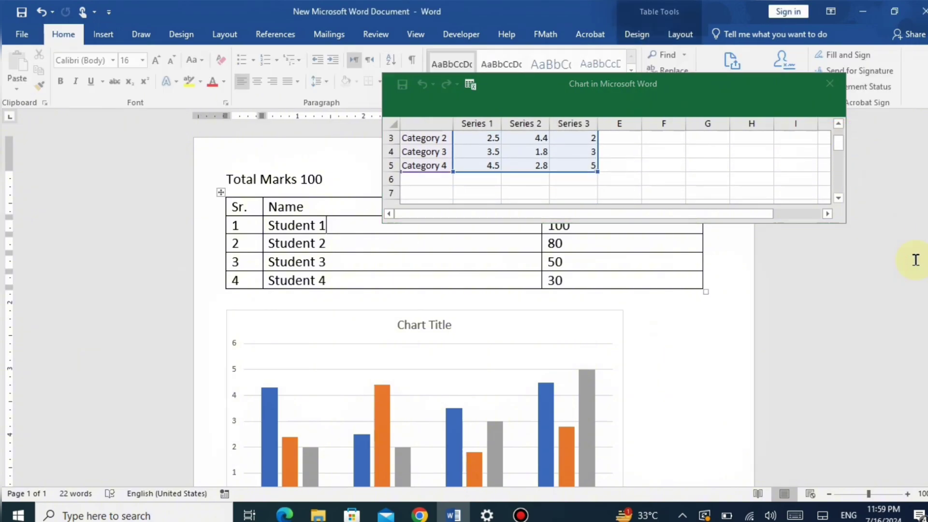
- Scroll to the chart and select the Series 1, 2 and 3 bars in turn
scroll(476, 376, "down", 3)
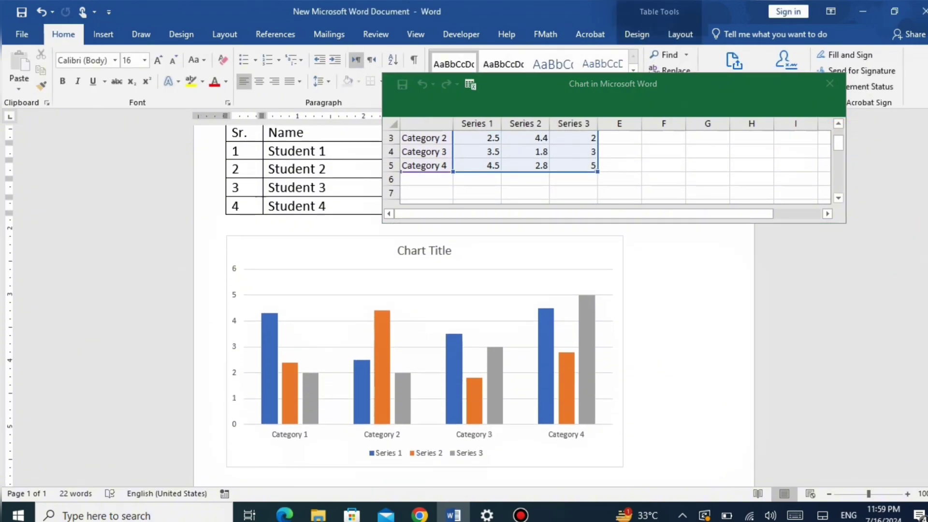
left_click(269, 402)
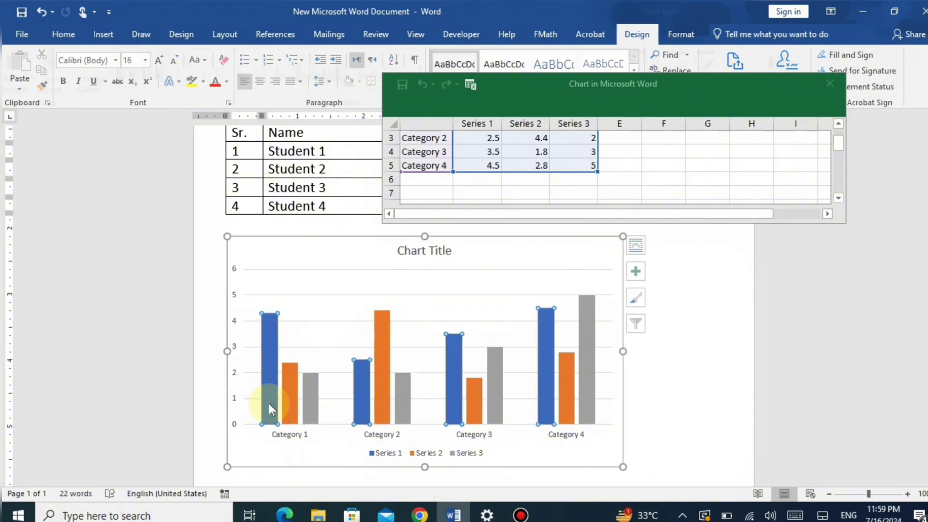
left_click(286, 409)
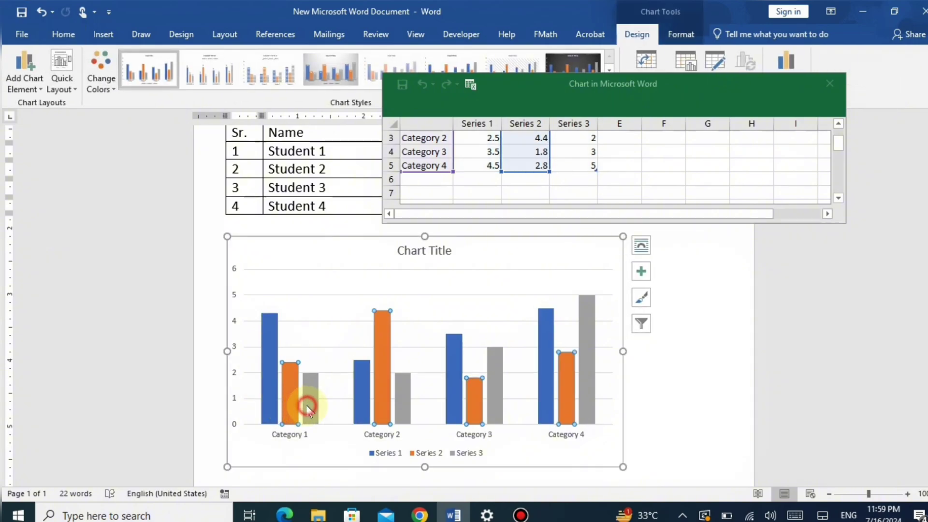
left_click(308, 410)
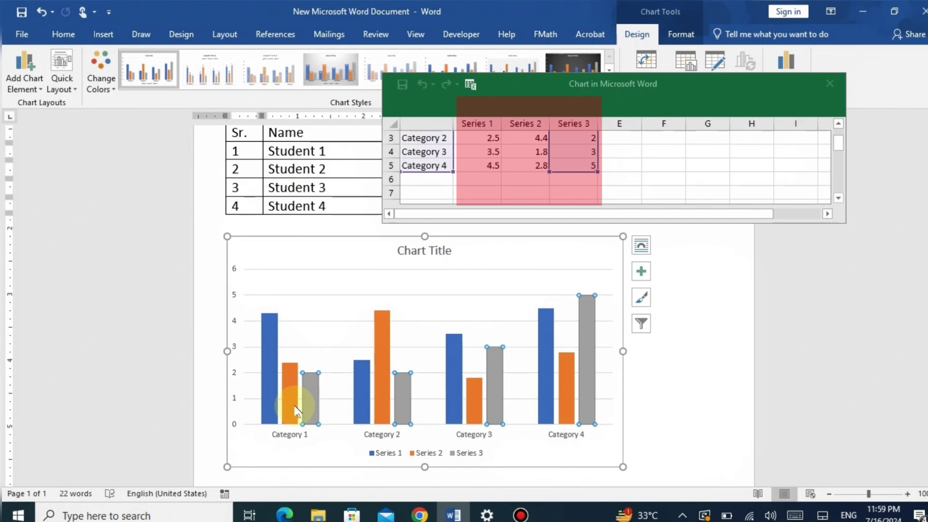
mouse_move(289, 410)
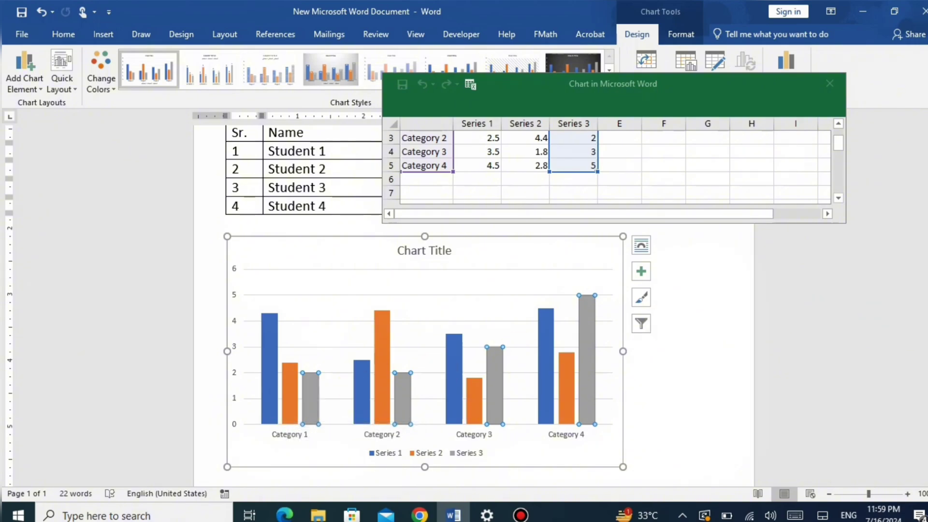
scroll(904, 326, "up", 1)
scroll(921, 221, "down", 1)
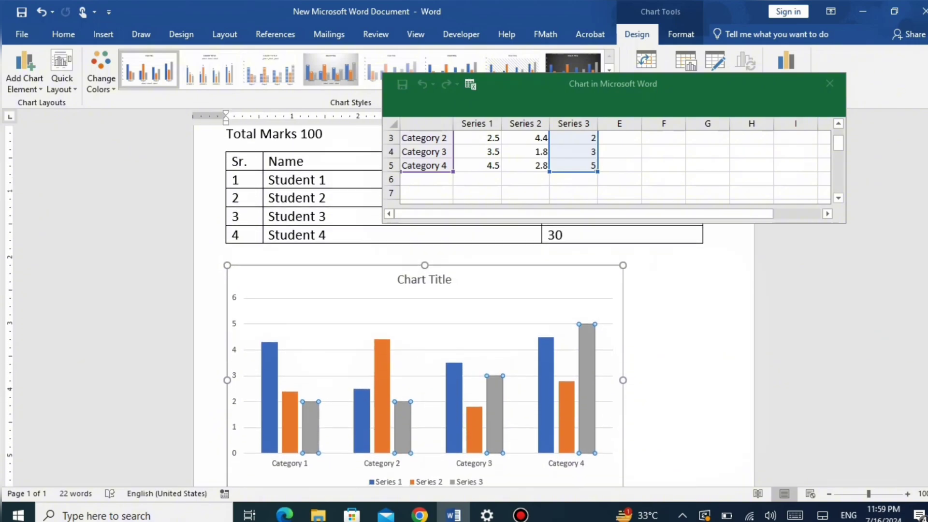
- Rename Category 1 and Category 2 in the data sheet to Student 1 and Student 2
left_click_drag(839, 150, 837, 140)
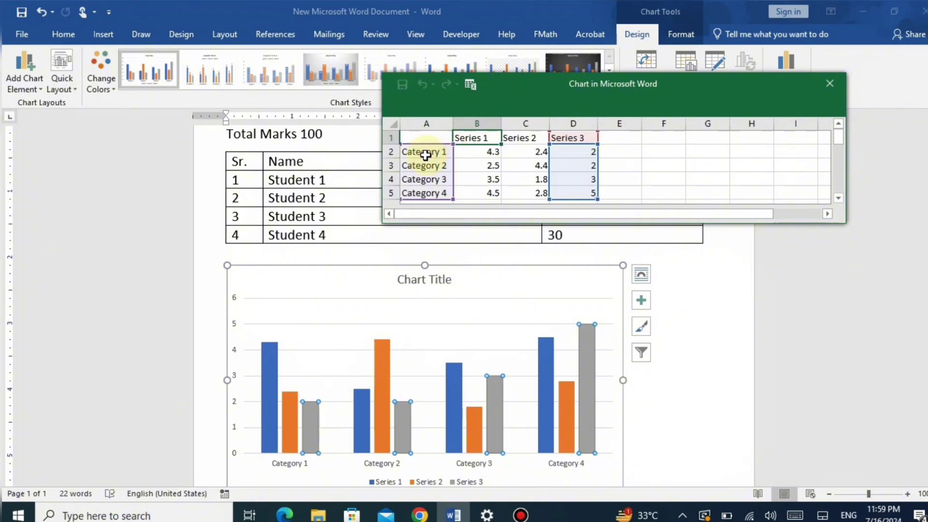
left_click(420, 152)
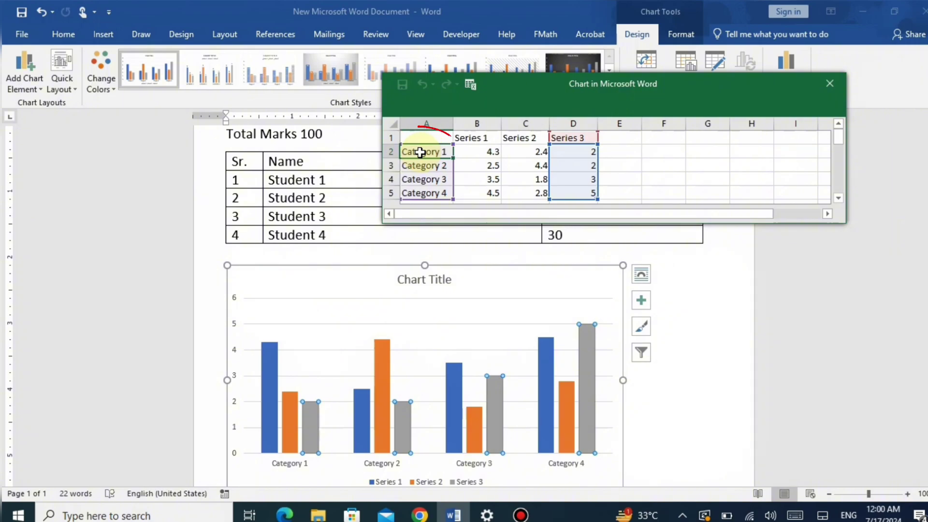
type("Stude")
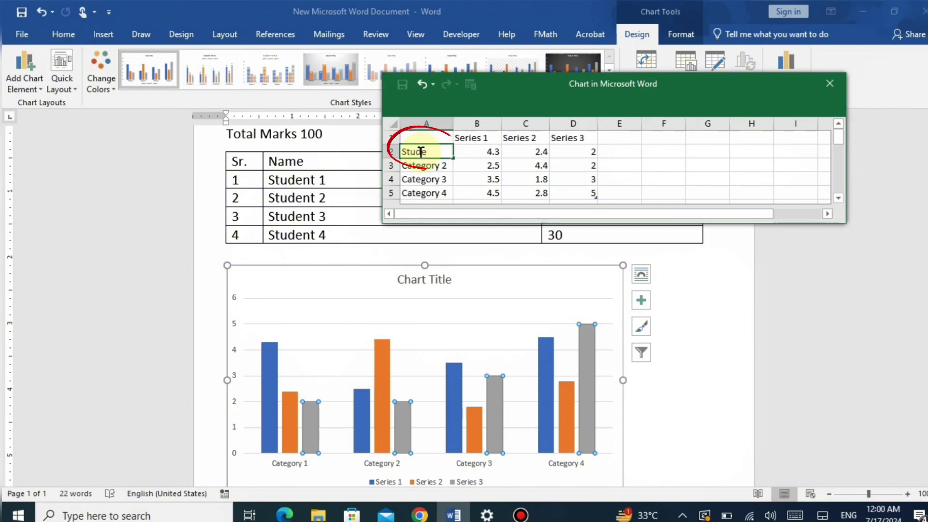
type("n")
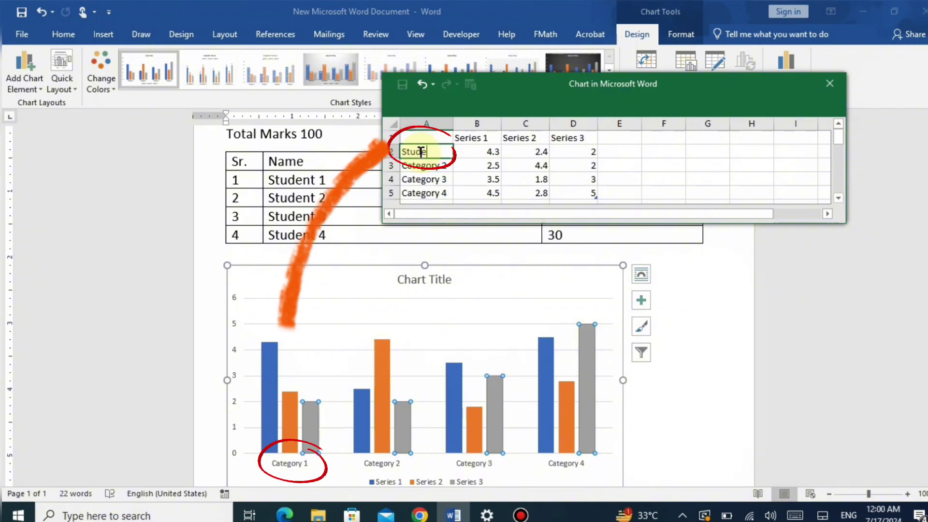
type("t 1")
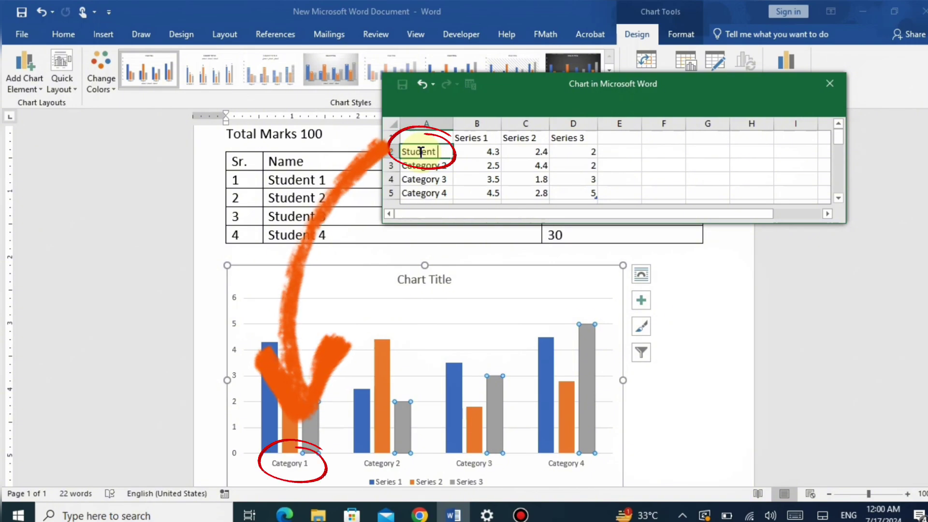
left_click(623, 192)
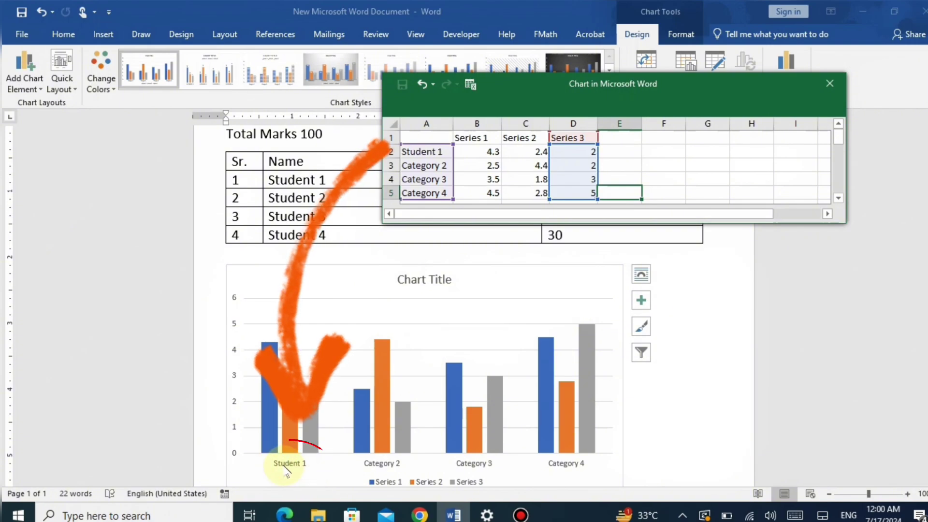
left_click(431, 165)
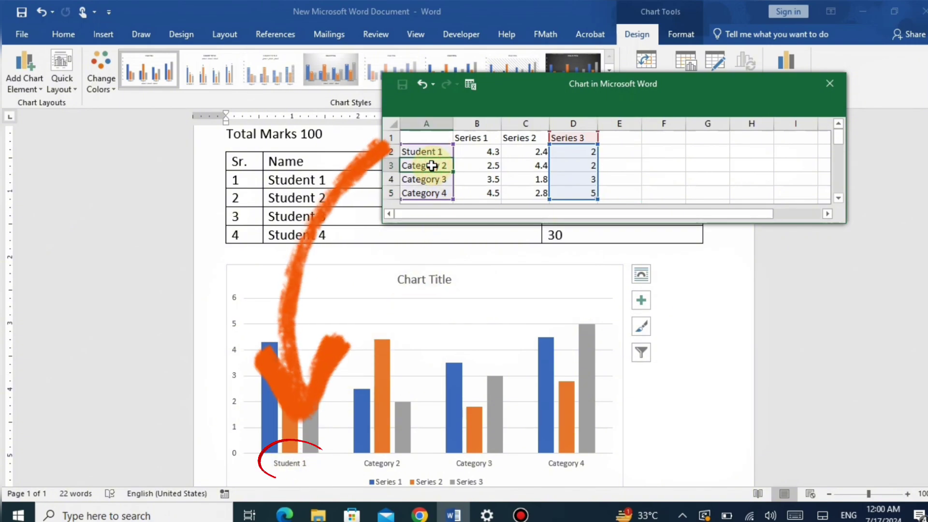
type("Student ")
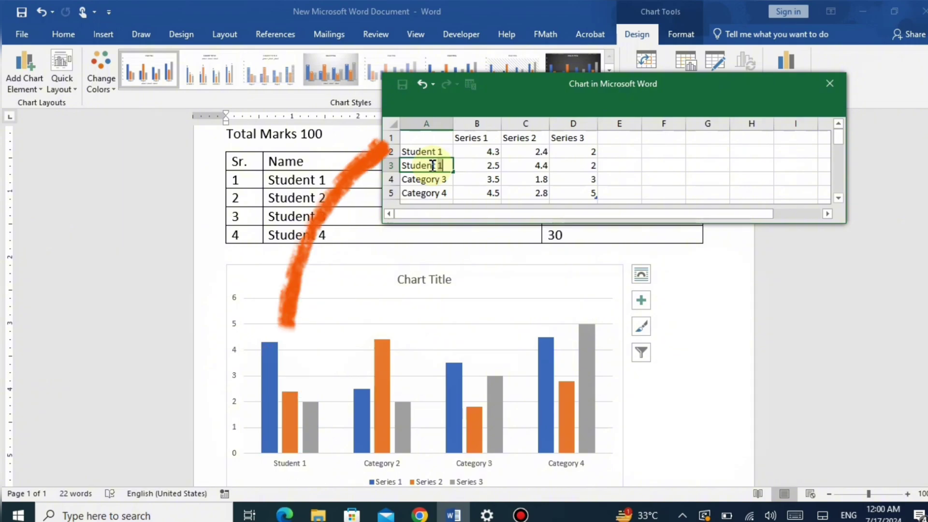
type("2")
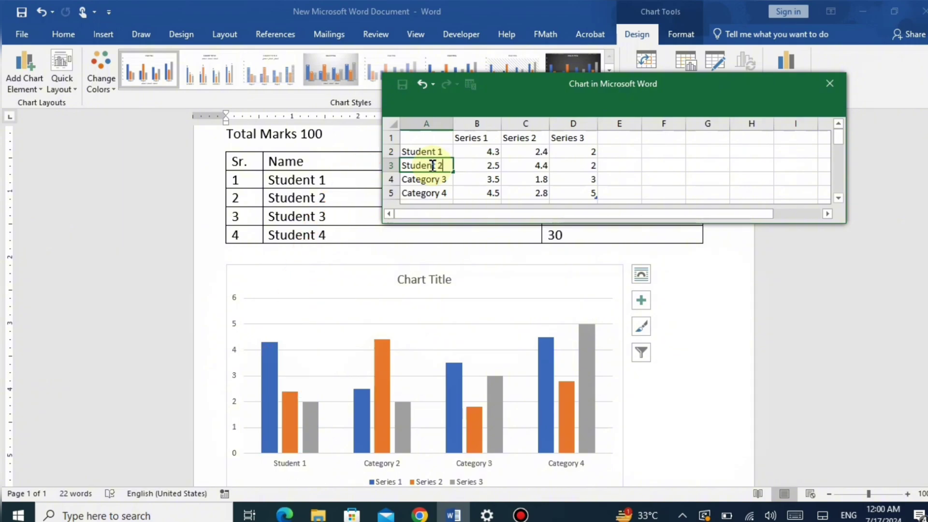
left_click(482, 188)
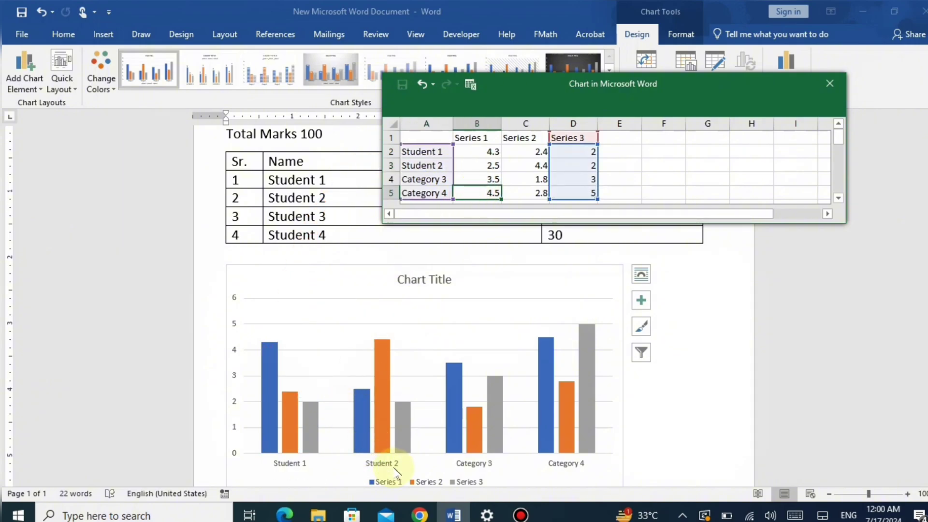
- Rename Category 3 and Category 4 to Student 3 and Student 4
left_click(434, 178)
type("Stud")
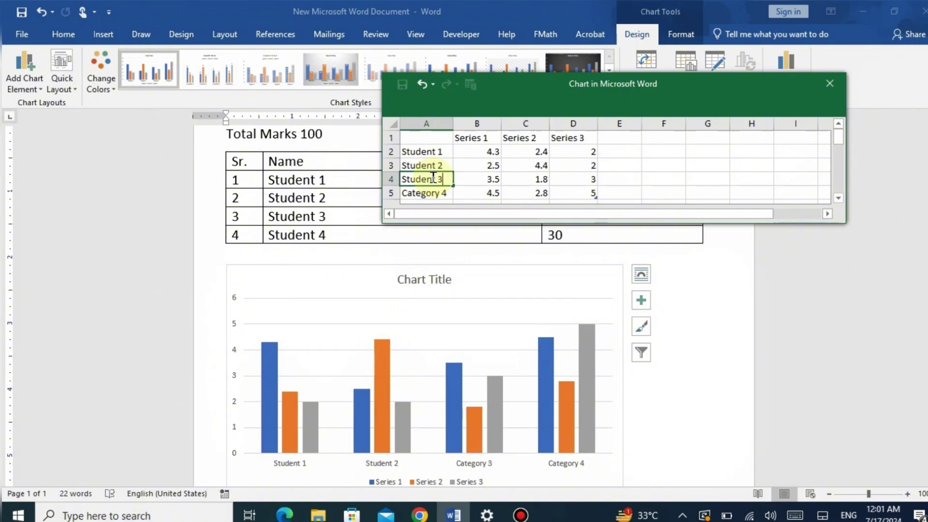
type("ent 3")
left_click(522, 164)
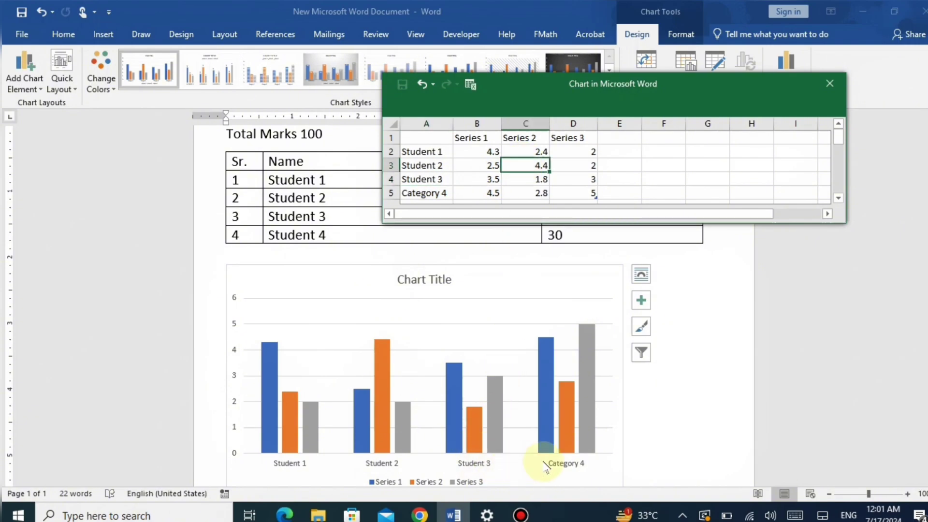
left_click(443, 189)
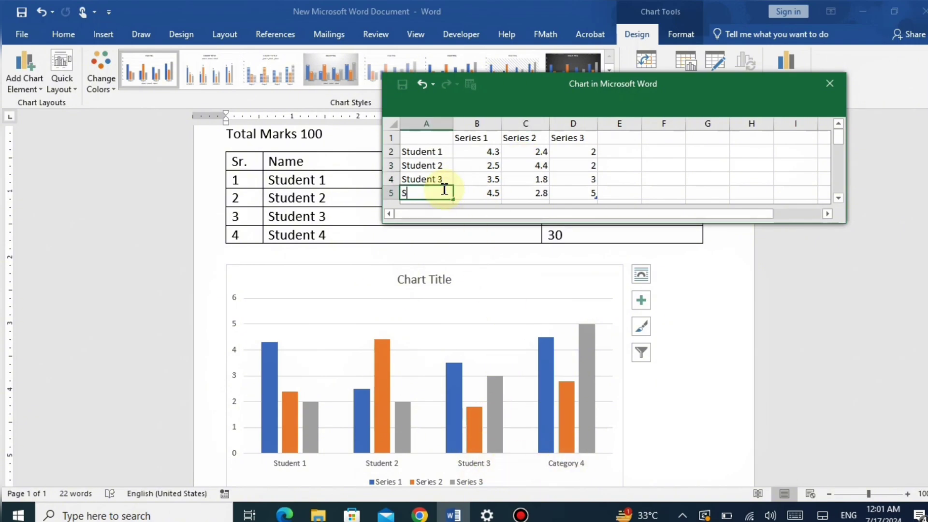
type("Student 4")
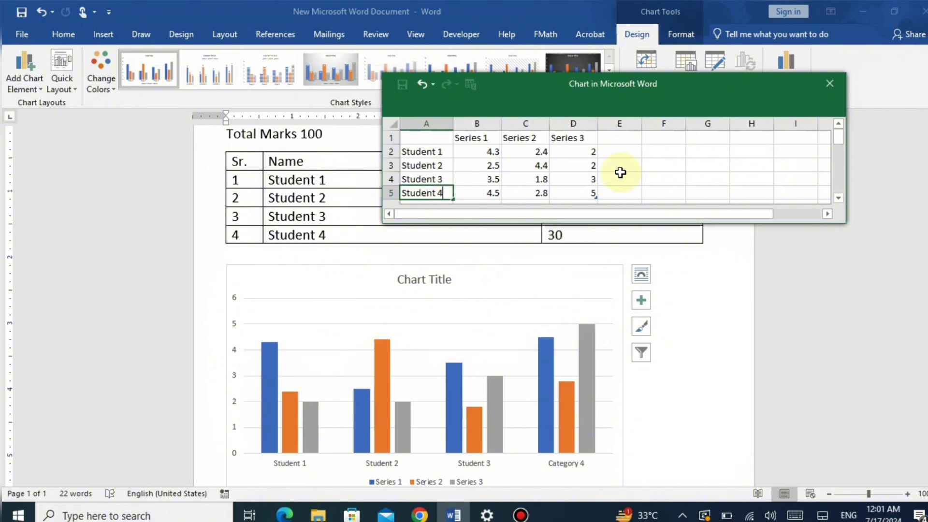
left_click(620, 175)
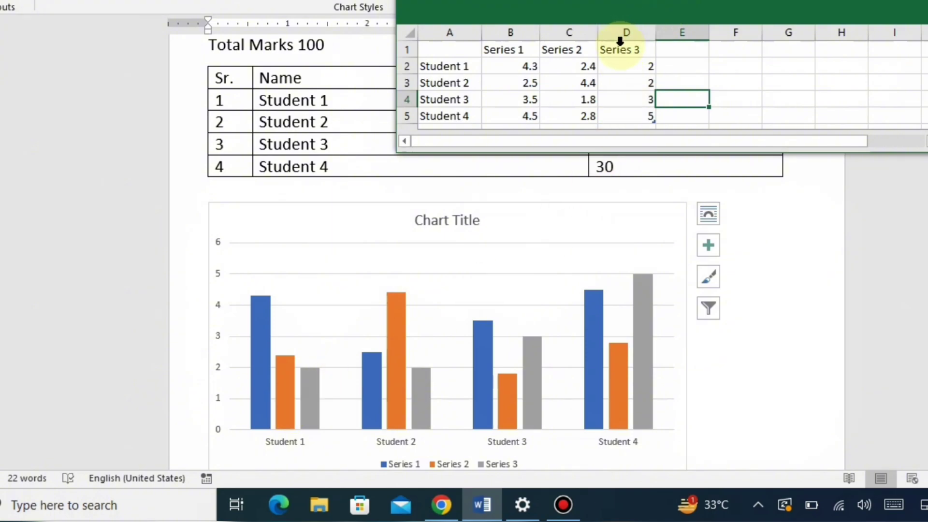
- Clear the Series 3 heading so it reads Column1, then select that whole column
left_click_drag(619, 50, 629, 112)
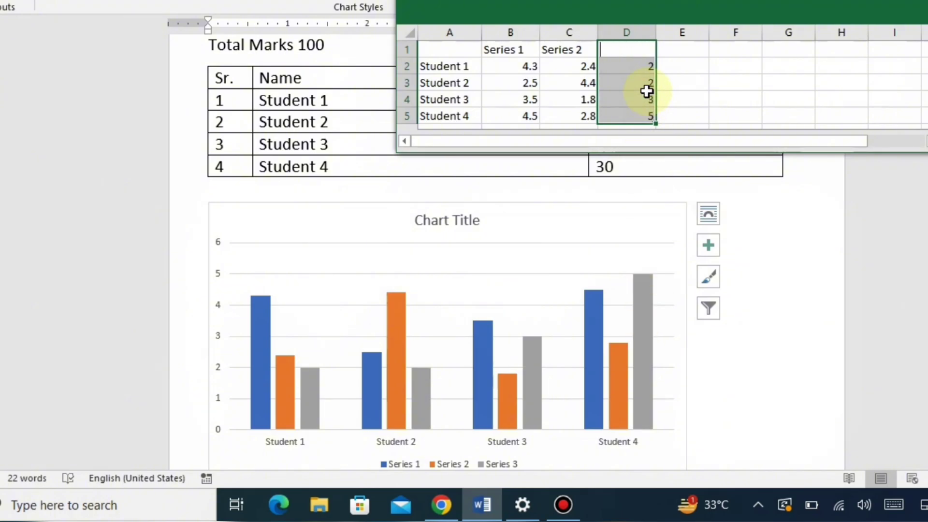
left_click(740, 84)
left_click(638, 50)
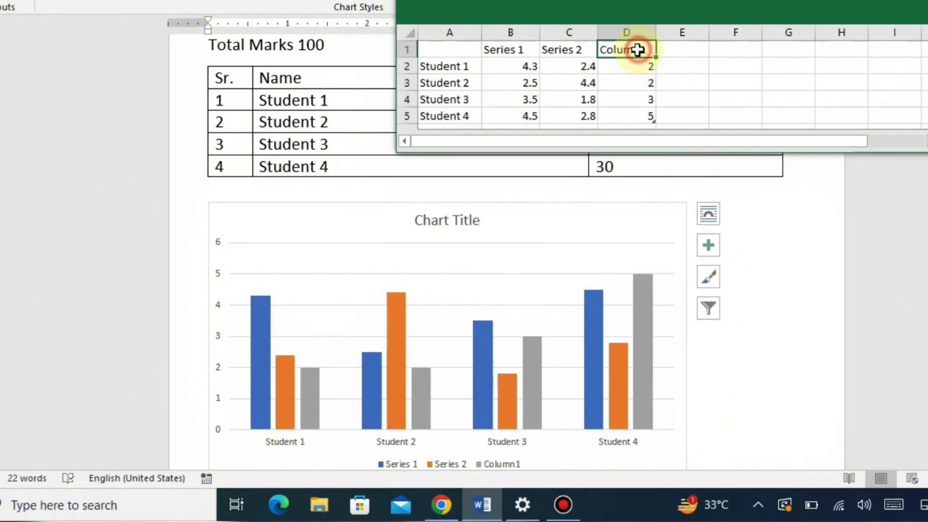
left_click(633, 30)
- Delete the Column1 and Series 2 columns from the chart data
right_click(638, 31)
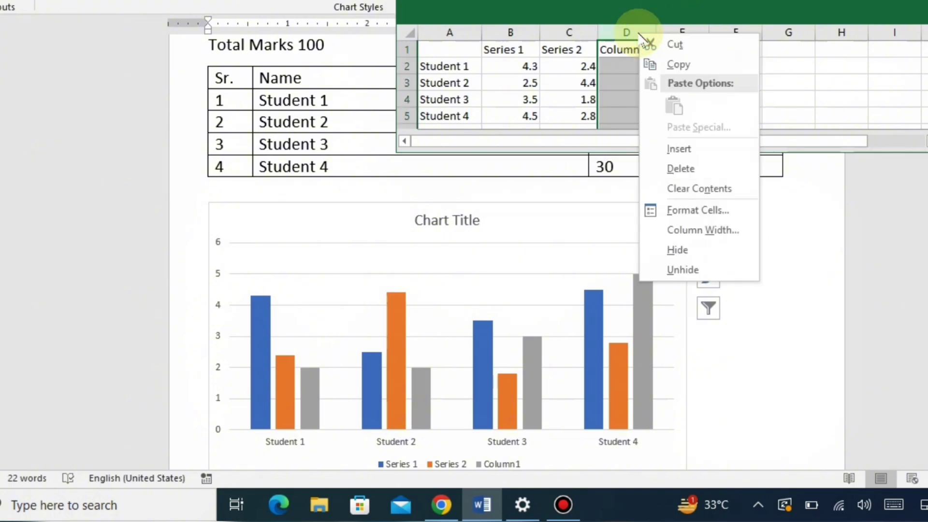
left_click(721, 168)
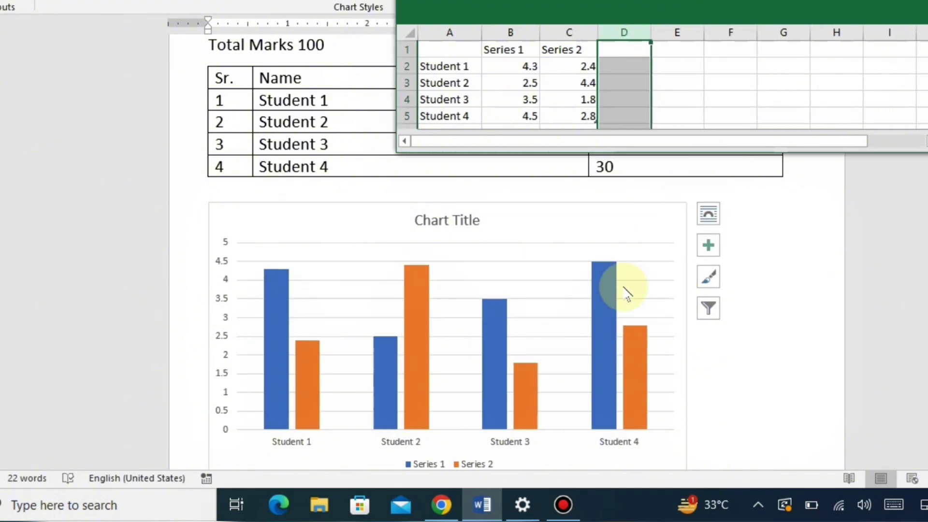
left_click(877, 306)
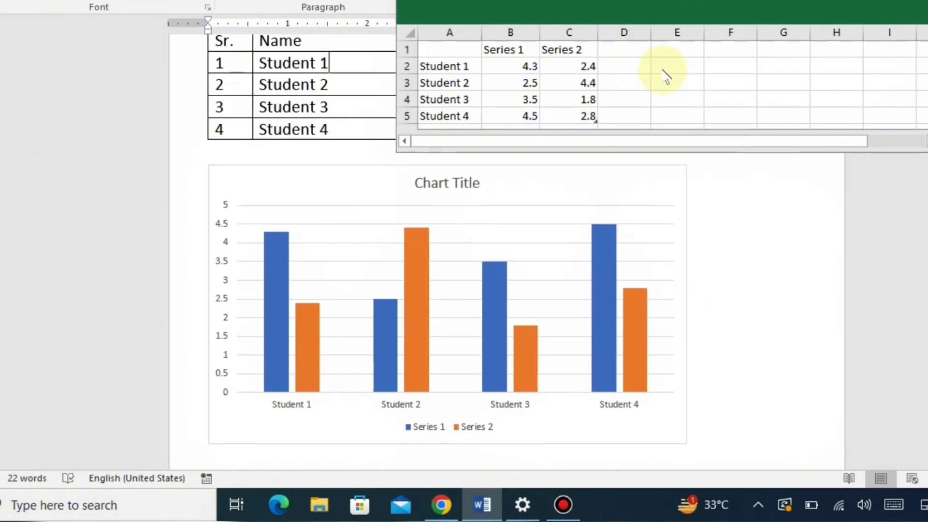
left_click(581, 24)
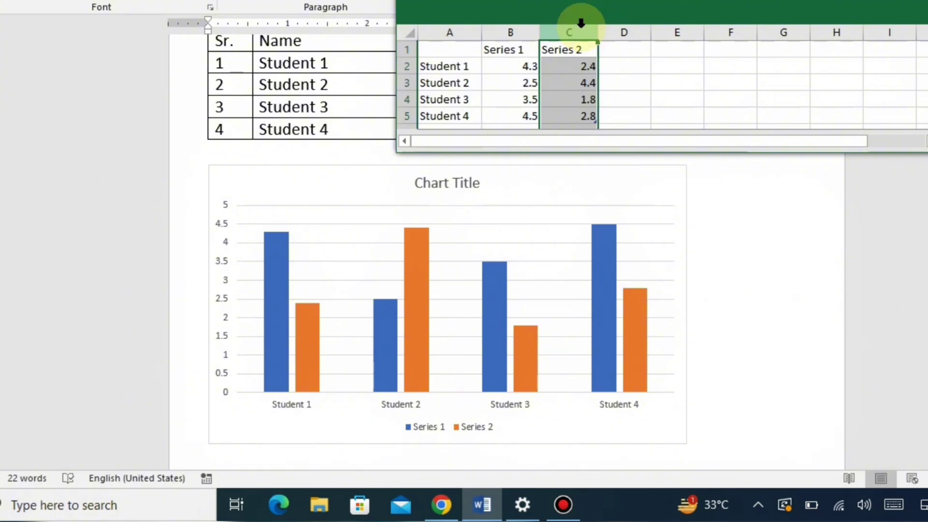
right_click(581, 24)
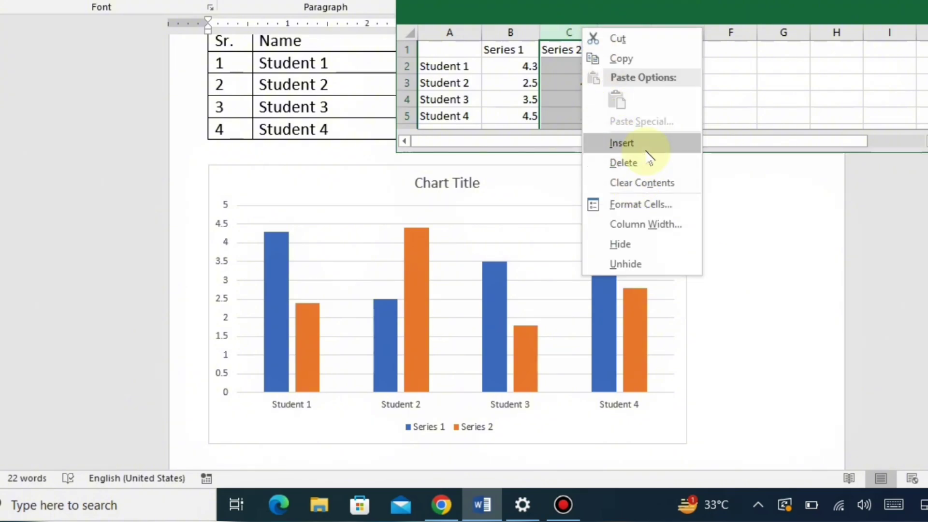
left_click(623, 162)
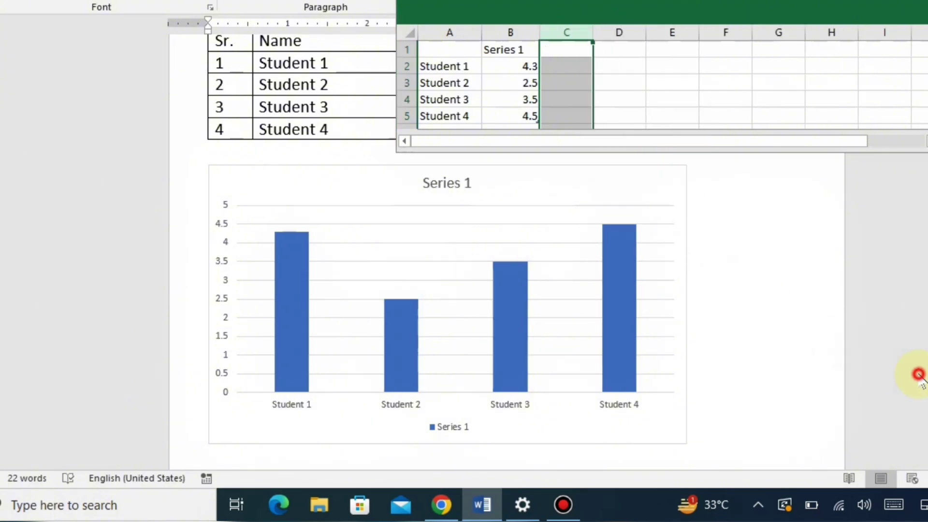
left_click(856, 355)
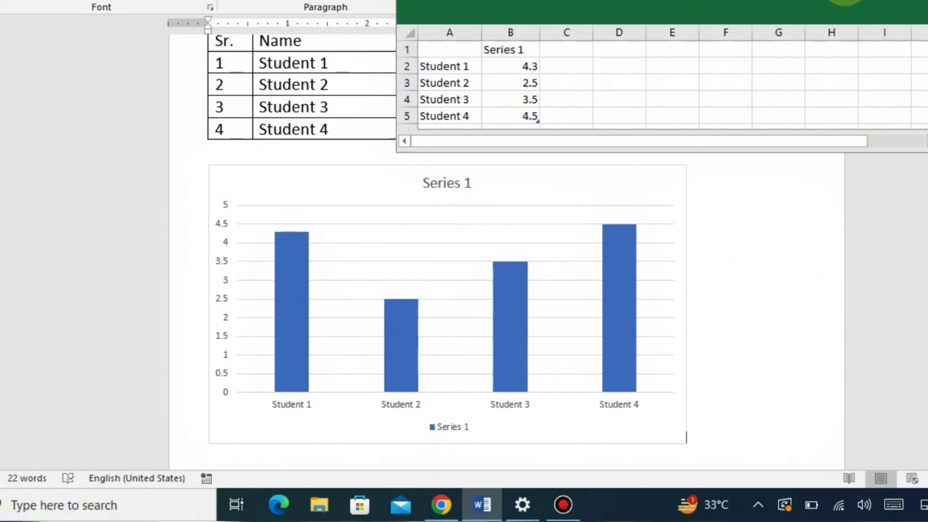
- Move the chart data window off the chart's bars
left_click_drag(821, 14, 867, 0)
scroll(483, 242, "up", 3)
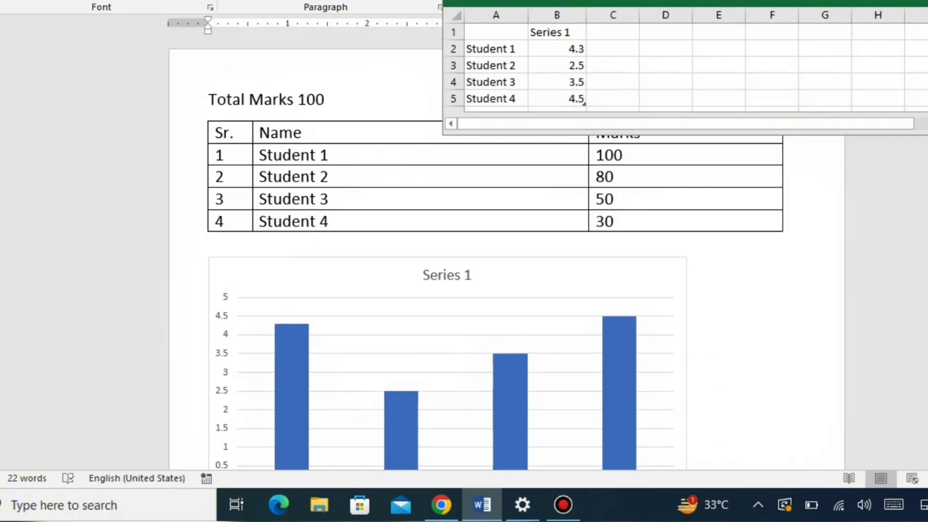
scroll(483, 251, "down", 2)
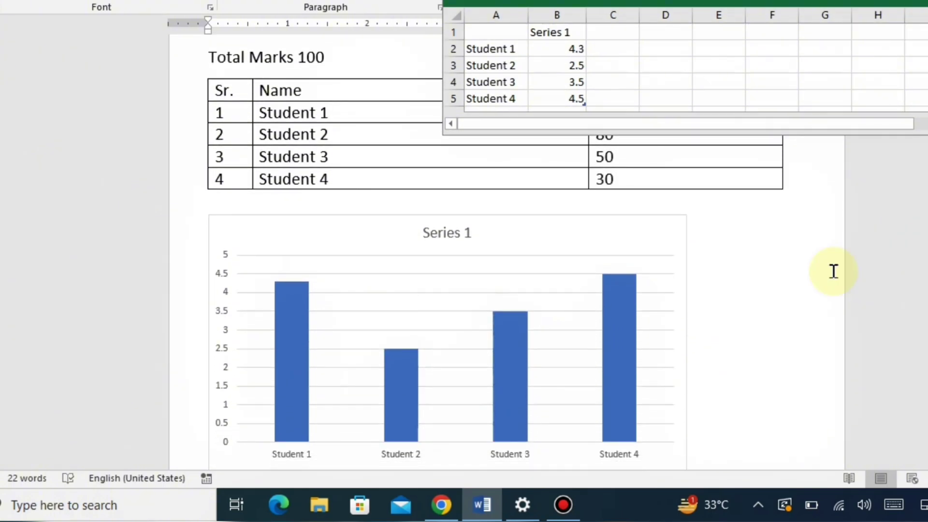
left_click_drag(801, 3, 832, 218)
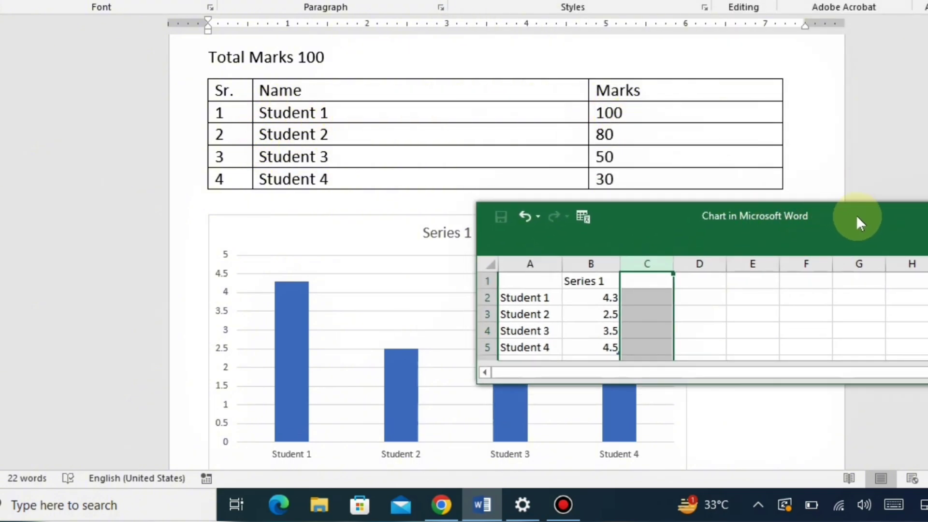
left_click_drag(857, 216, 866, 83)
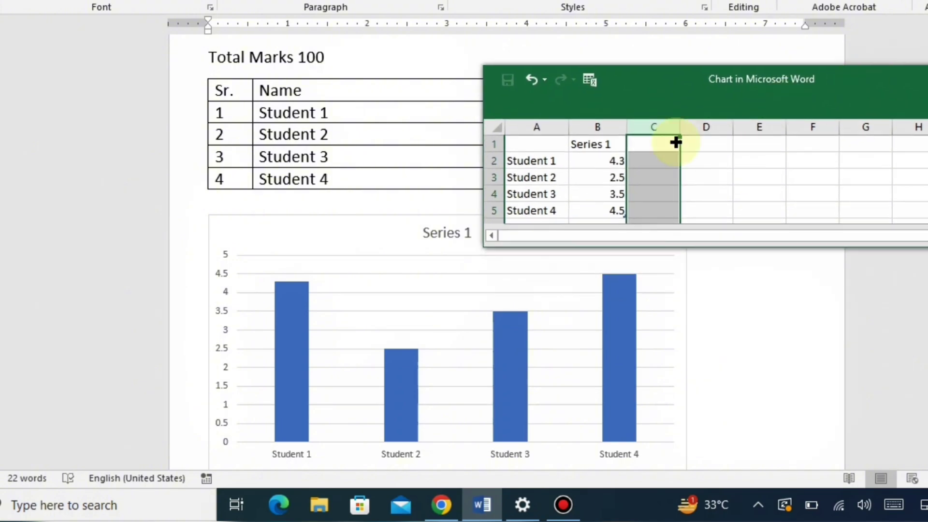
- Set Student 1's mark to 100 and Student 2's mark to 80
left_click(598, 160)
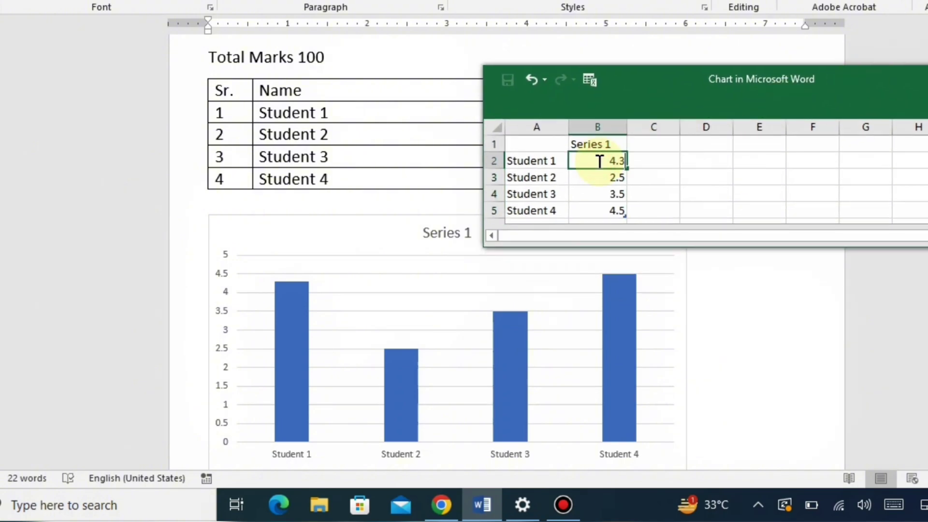
key("Return")
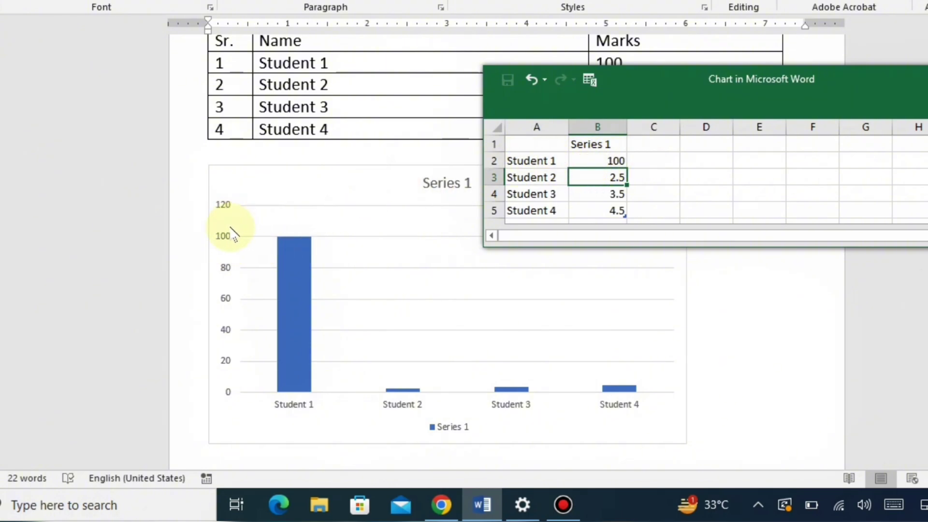
left_click_drag(874, 78, 882, 150)
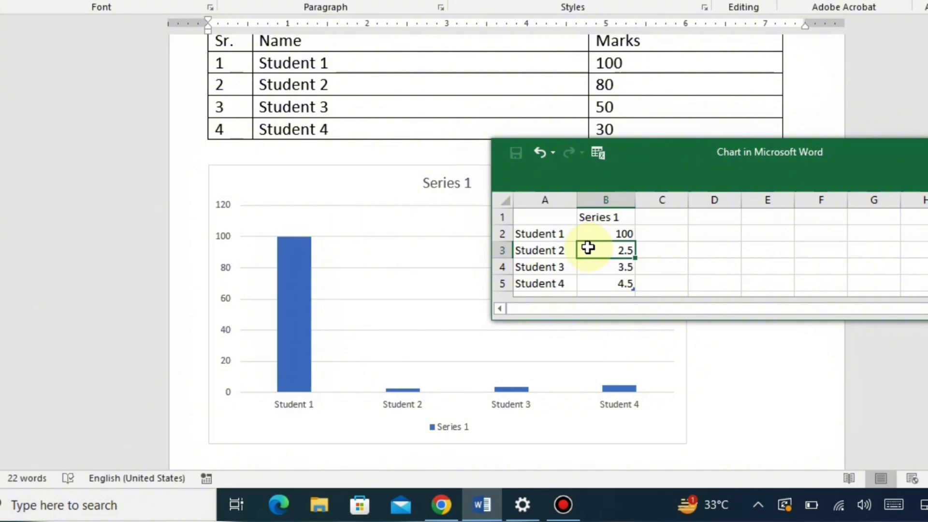
type("80")
key("Return")
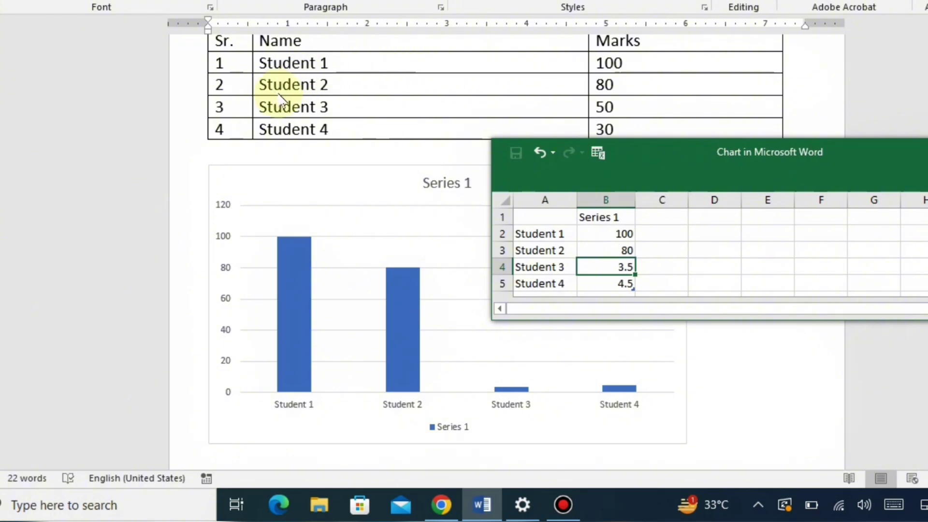
- Set Student 3's mark to 50 and Student 4's mark to 30
left_click(608, 110)
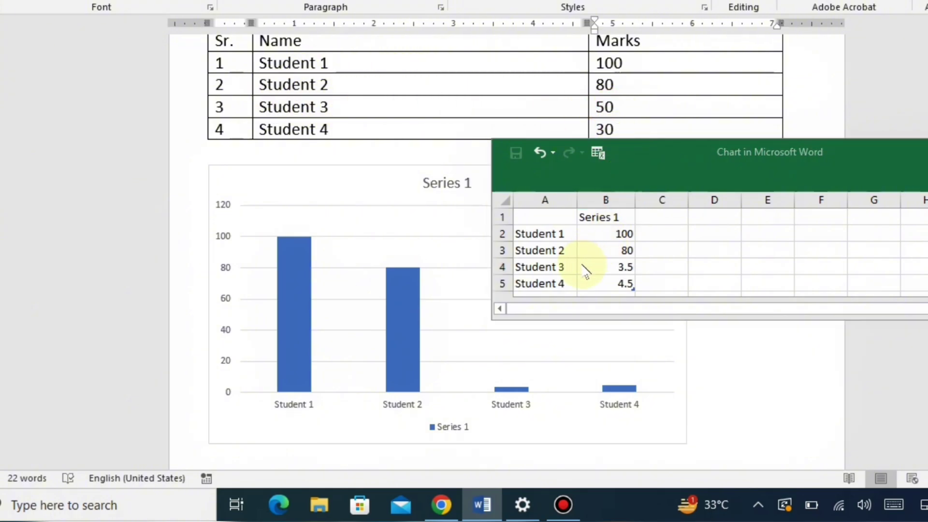
left_click(601, 266)
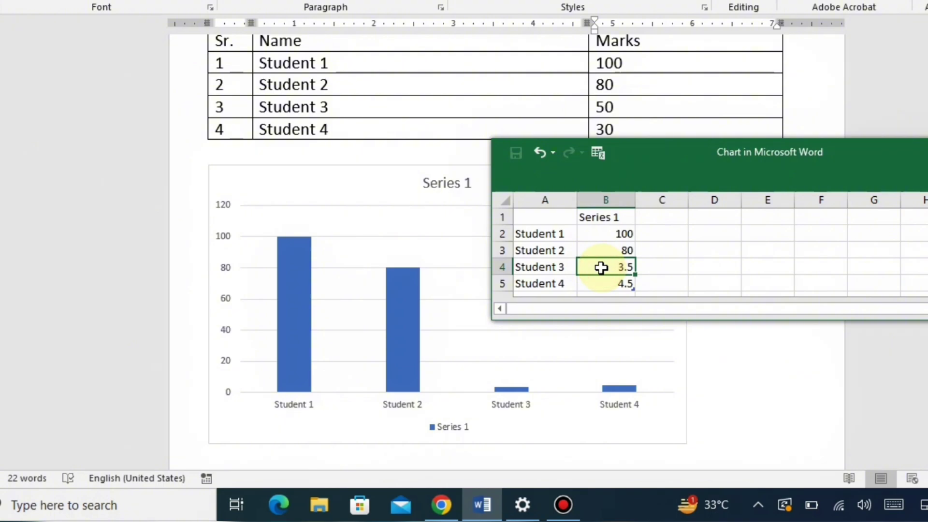
type("50")
key("Return")
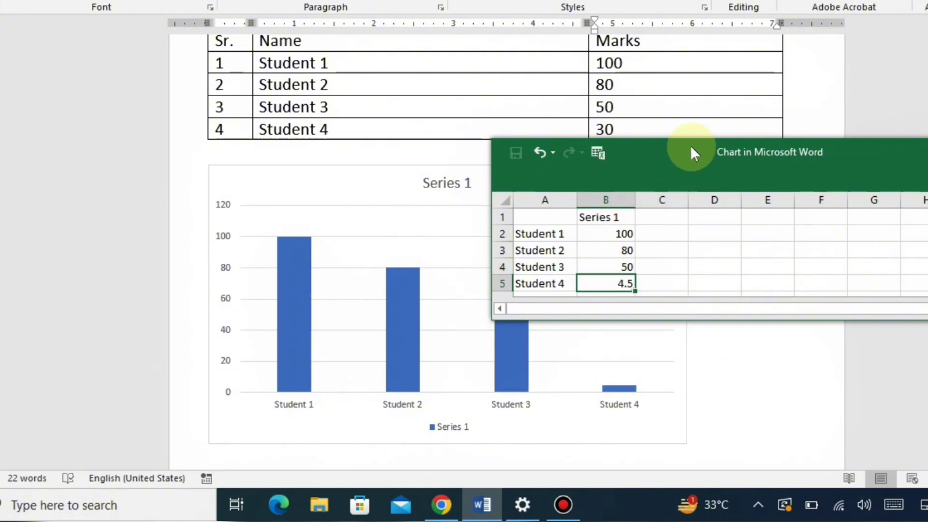
left_click_drag(691, 148, 671, 65)
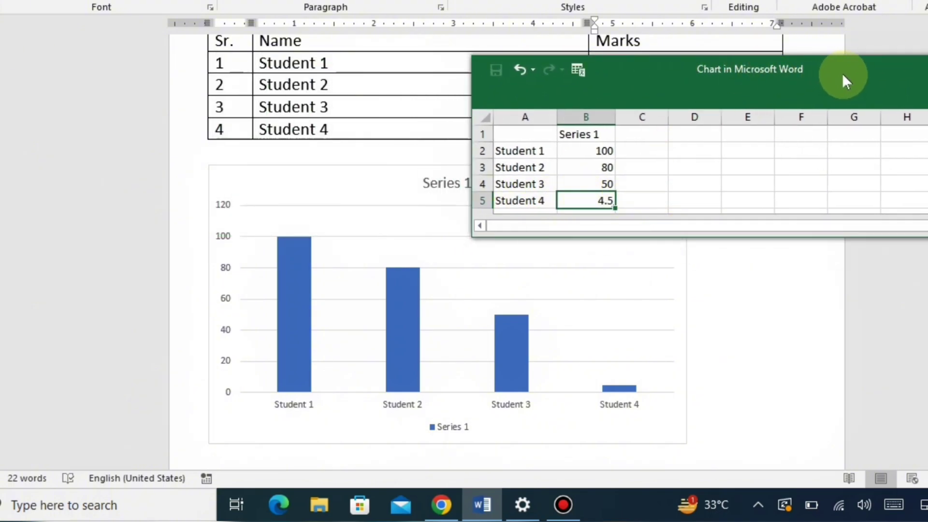
left_click_drag(843, 75, 776, 60)
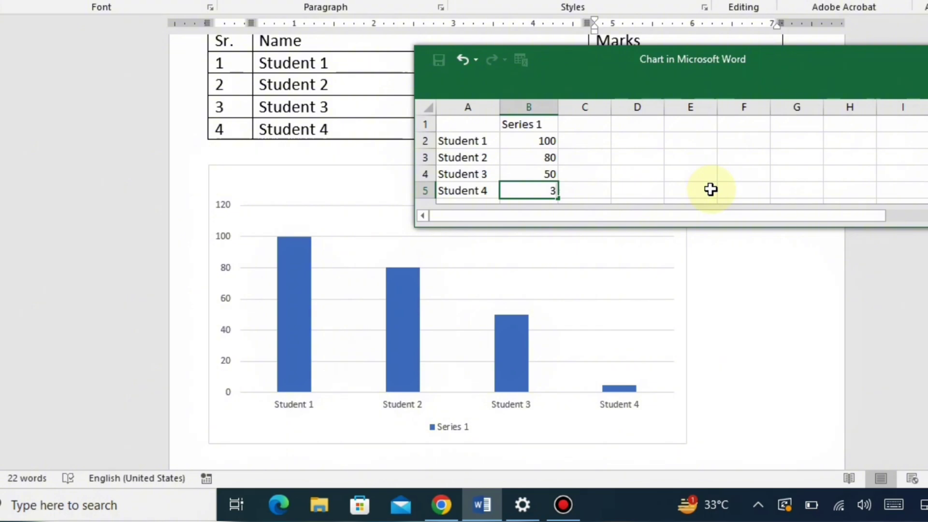
type("0")
key("Return")
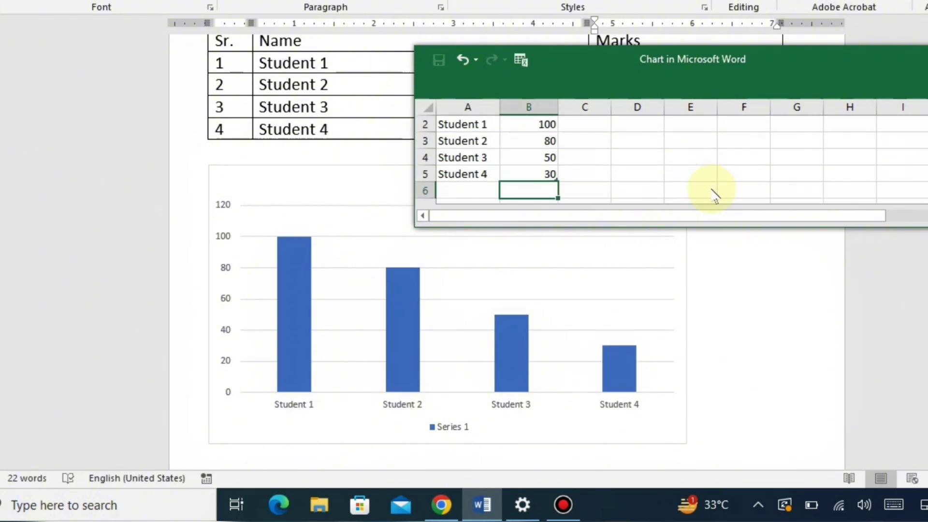
left_click(645, 370)
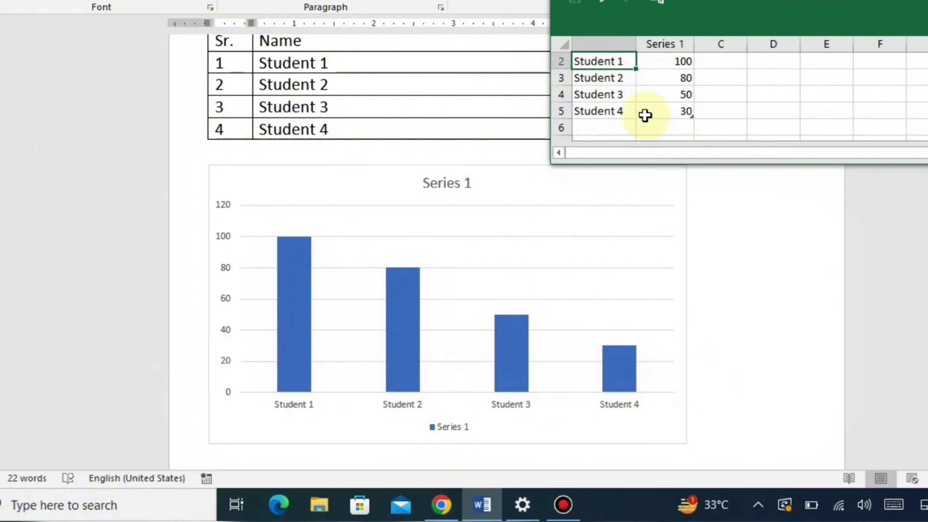
- Fill the names Student 1–4 down to Student 9 and dismiss the formula warning
left_click(720, 112)
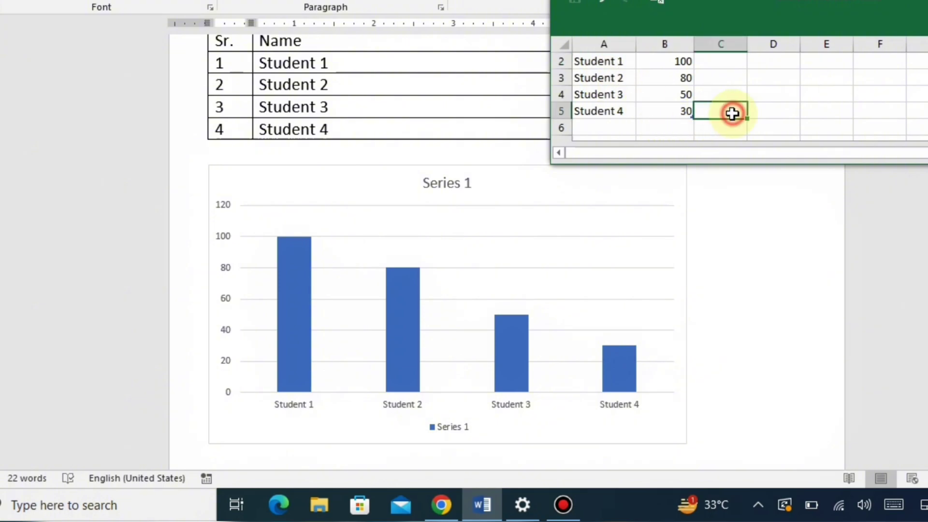
left_click_drag(599, 62, 627, 107)
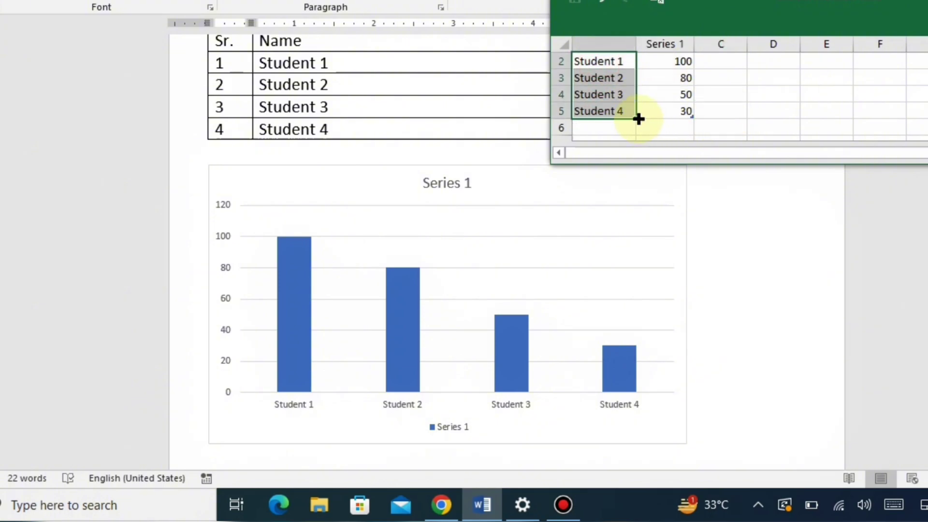
mouse_move(637, 118)
left_mouse_down()
mouse_move(637, 145)
mouse_move(637, 100)
mouse_move(637, 131)
left_mouse_up()
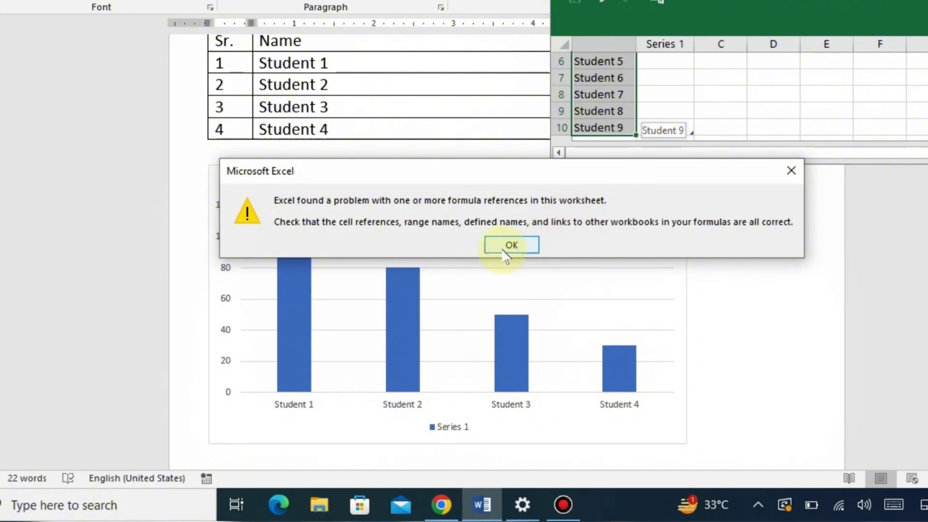
left_click(511, 245)
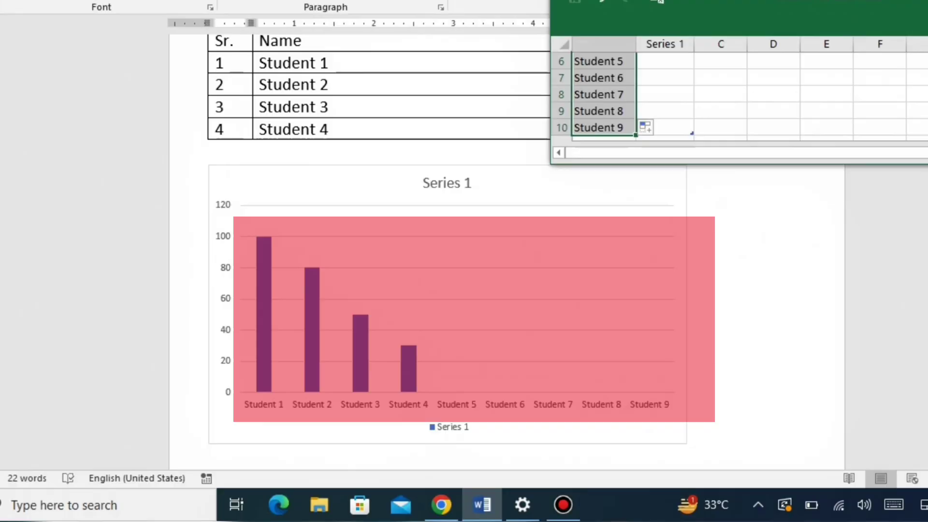
- Widen the data window and copy Student 4's mark of 30 down to Student 9
left_click_drag(921, 150, 926, 151)
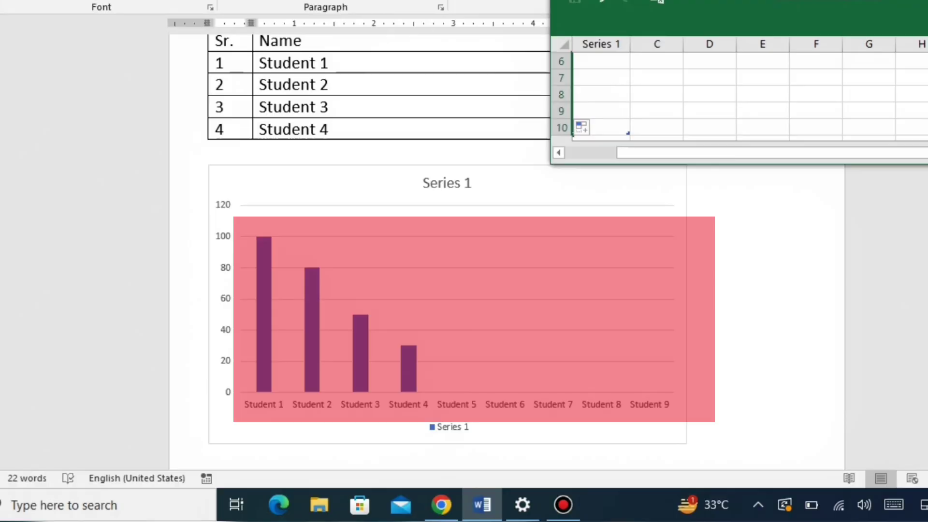
left_click_drag(551, 97, 446, 97)
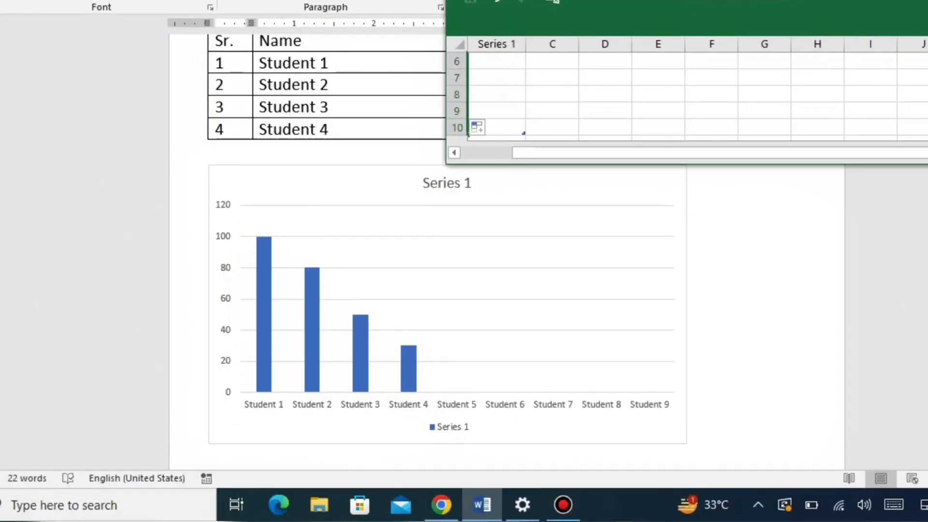
scroll(924, 154, "up", 1)
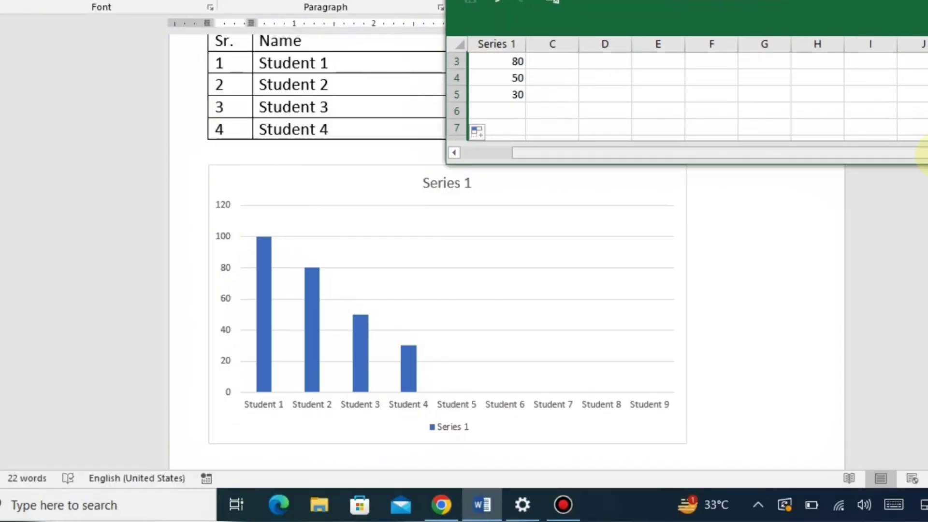
left_click_drag(924, 154, 878, 159)
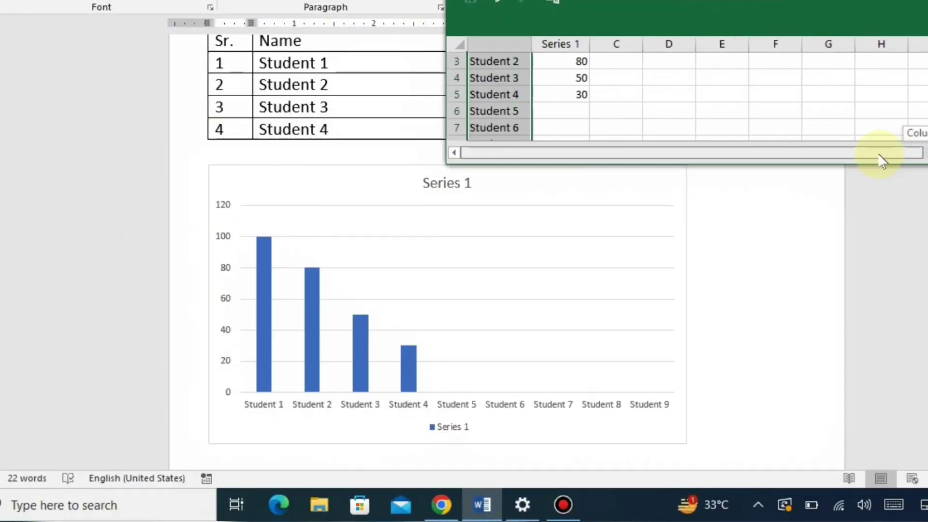
left_click(558, 94)
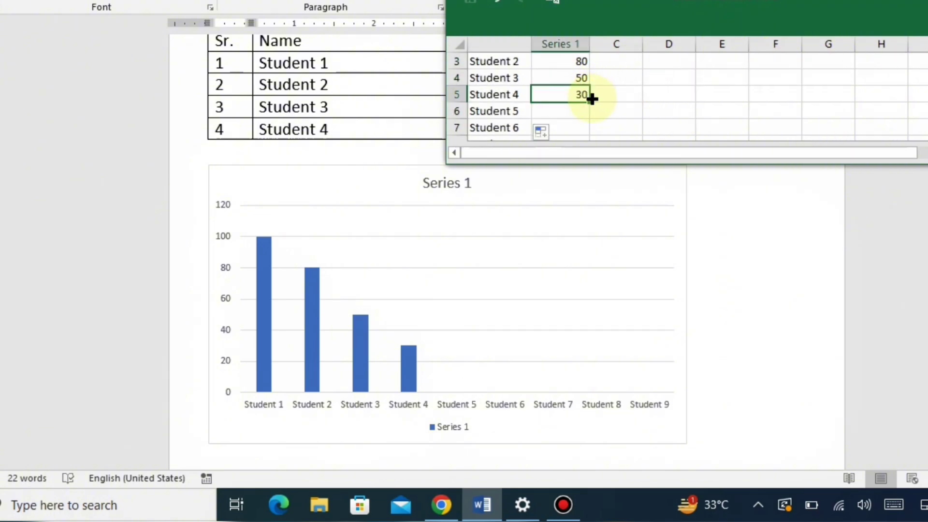
left_click_drag(588, 102, 585, 130)
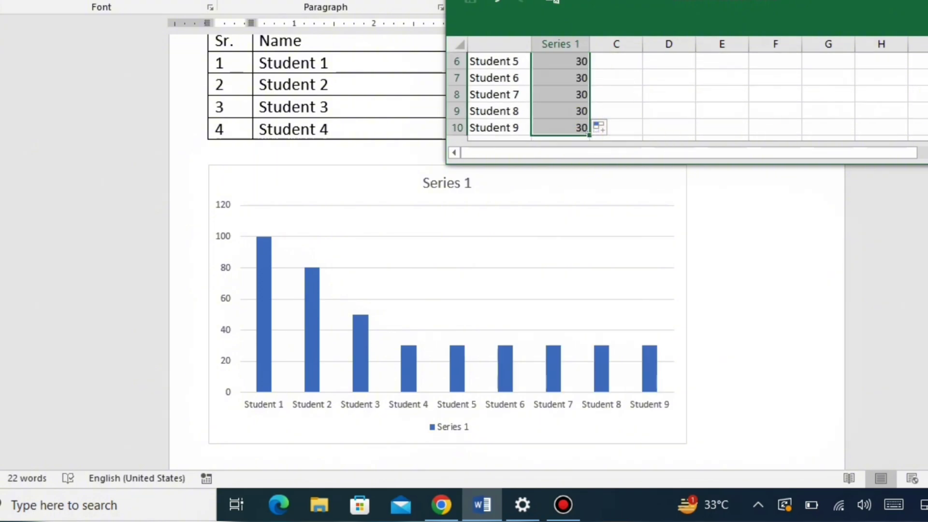
- Change Student 5's mark to 60 and Student 7's mark to 80
scroll(561, 94, "up", 2)
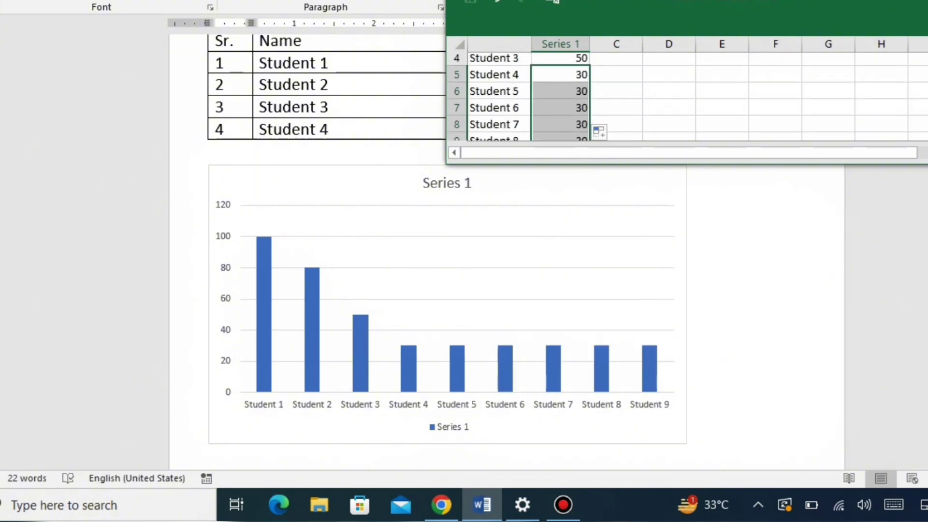
left_click(563, 79)
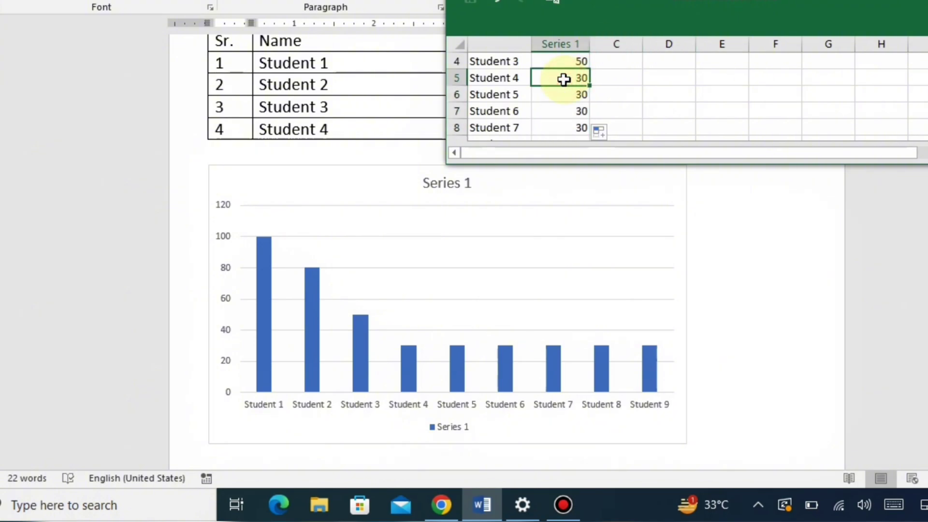
left_click(577, 96)
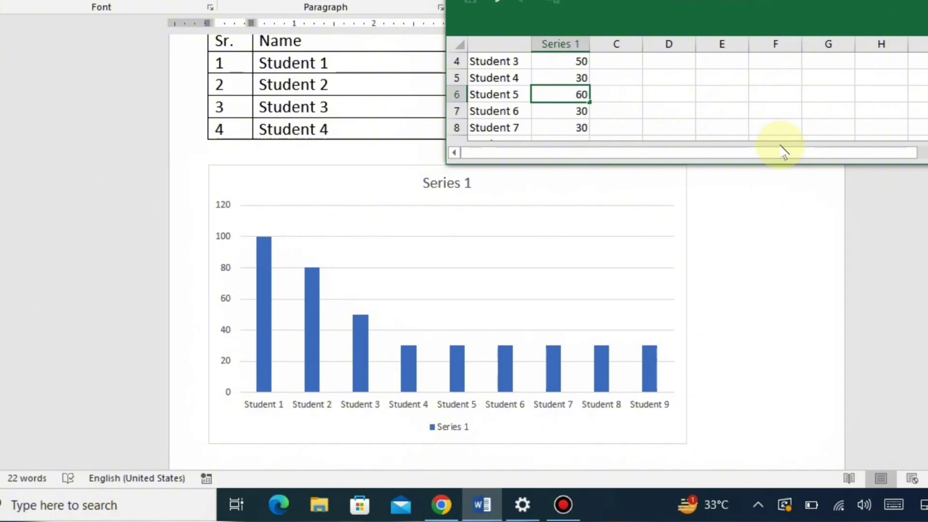
type("60")
key("Return")
key("Return")
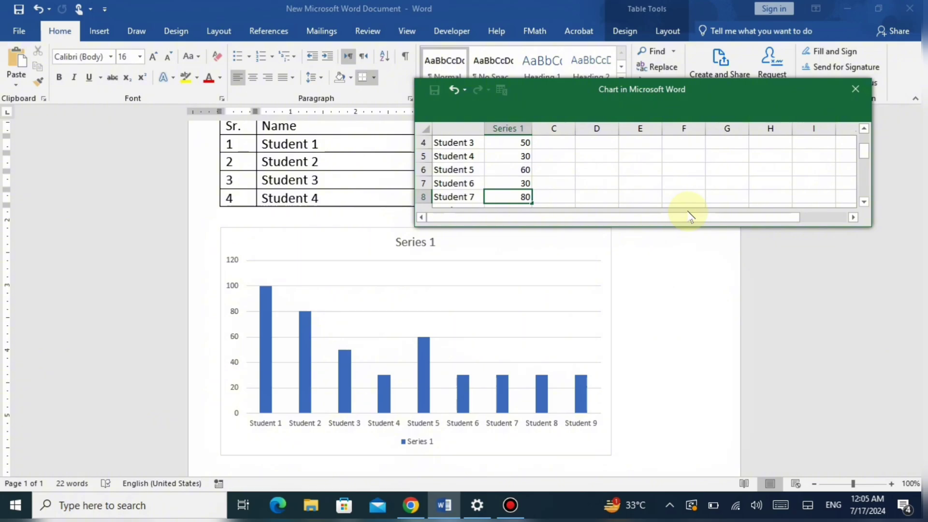
key("Return")
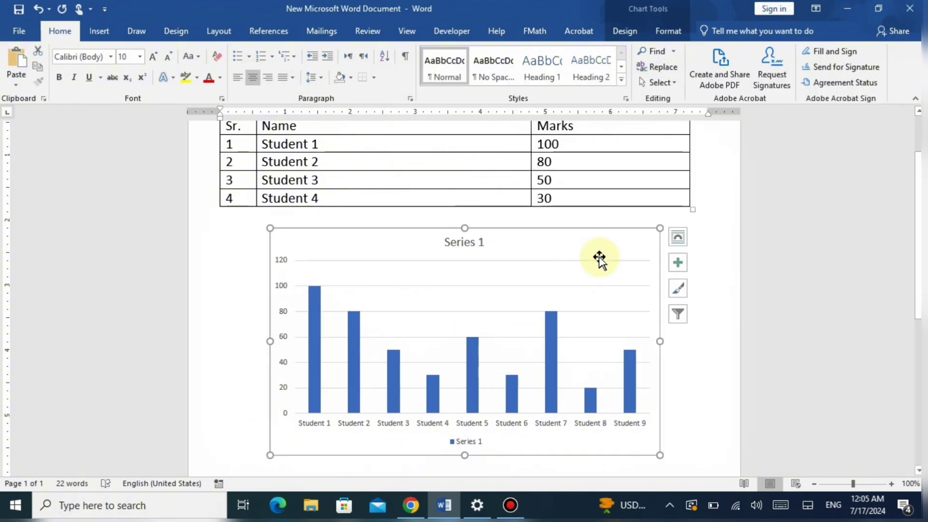
- Replace the chart title with 'Result Chart Class ABC' and delete the Series 1 legend
left_click(466, 242)
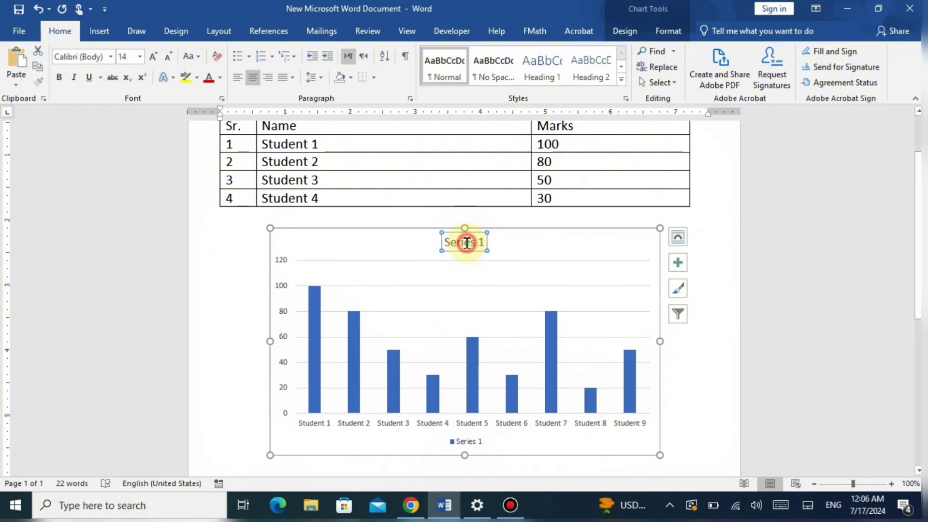
double_click(466, 242)
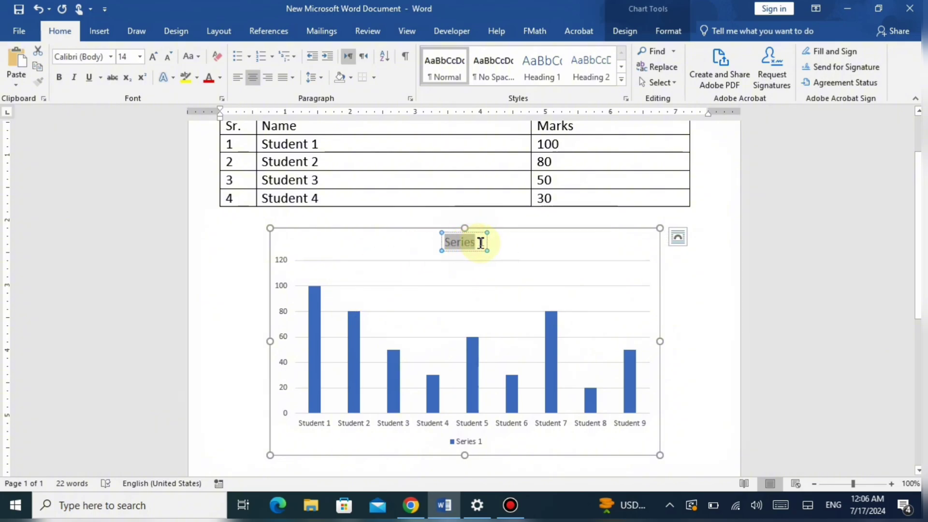
type("Result Chart")
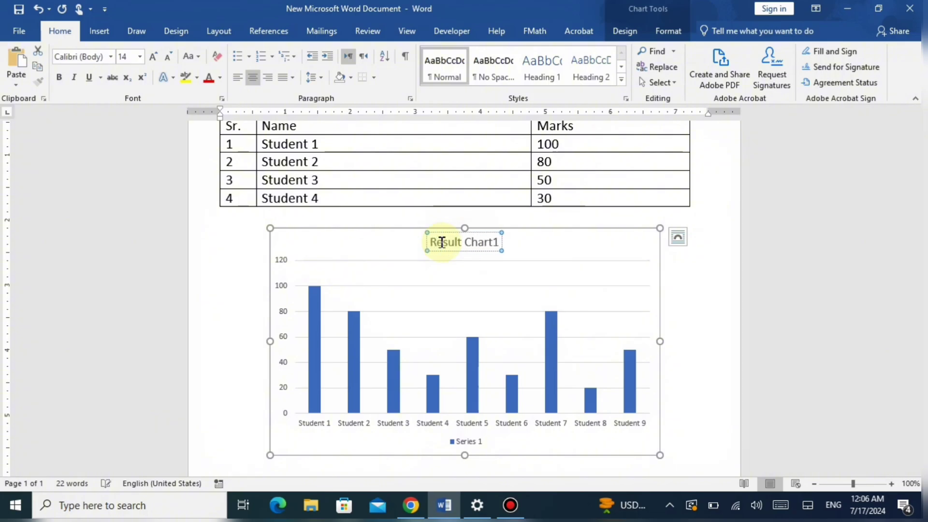
type(" Class ABC")
key("Delete")
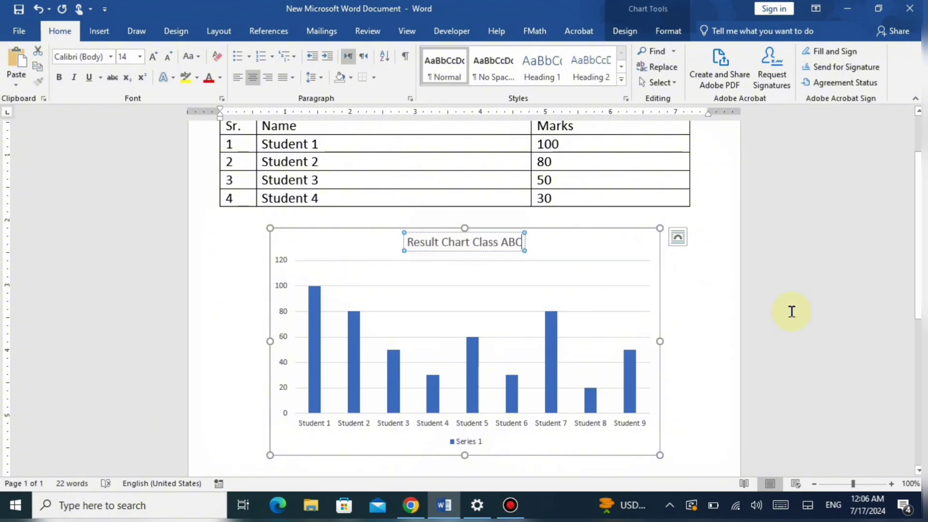
left_click(792, 311)
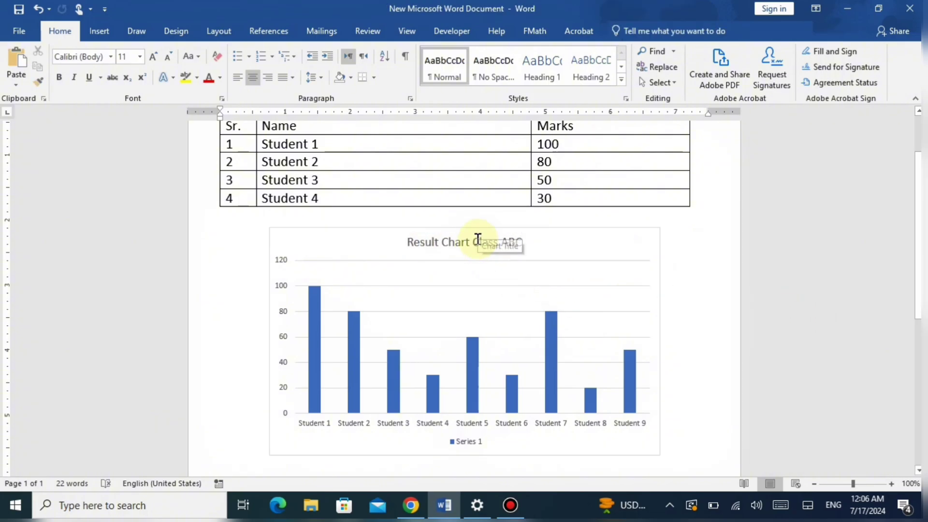
left_click(472, 442)
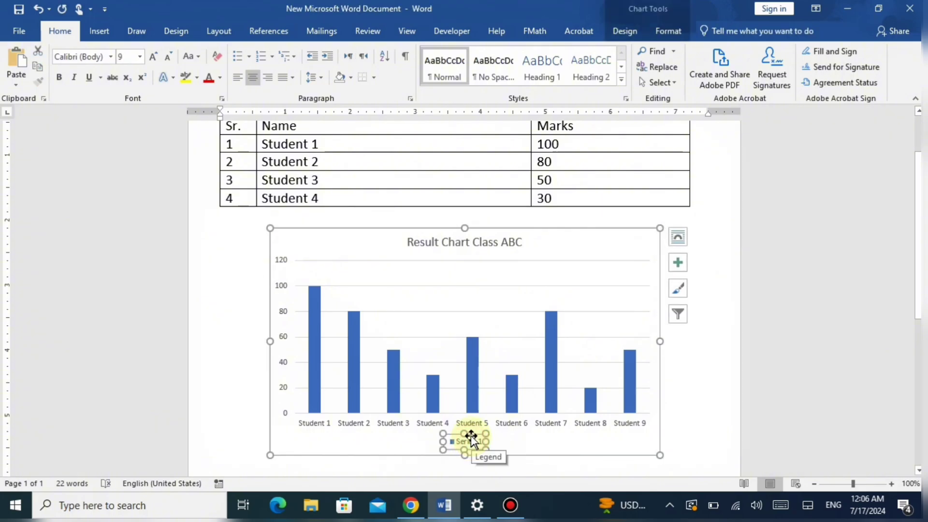
key("Delete")
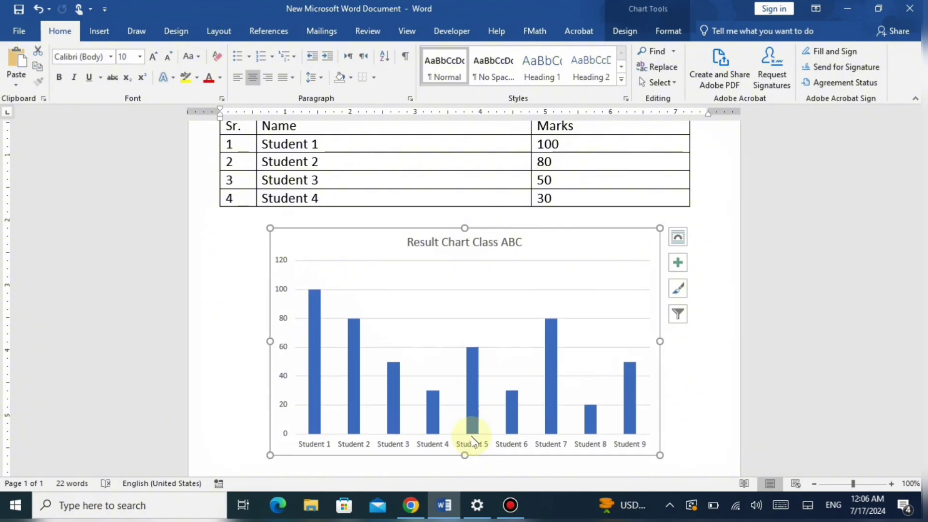
- In Format Data Point, reduce the bars' Gap Width from 219% to 97%
left_click(311, 309)
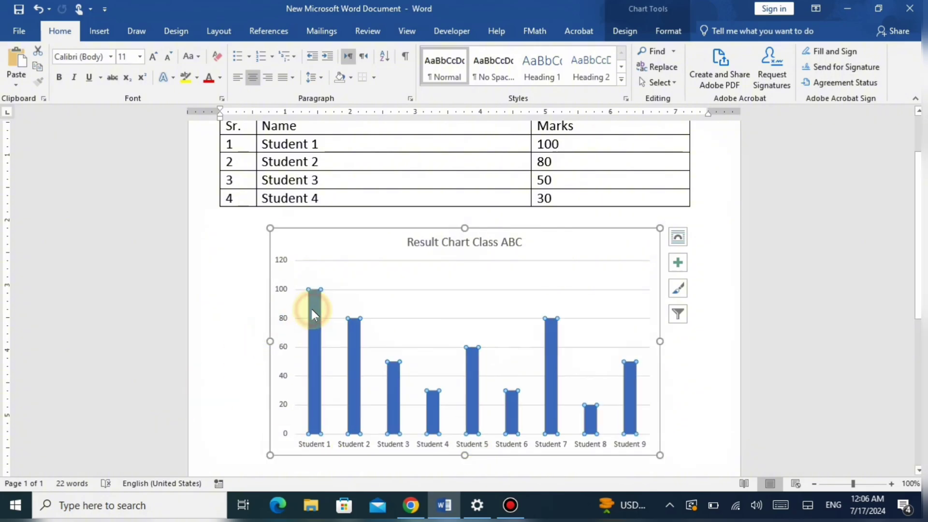
double_click(311, 309)
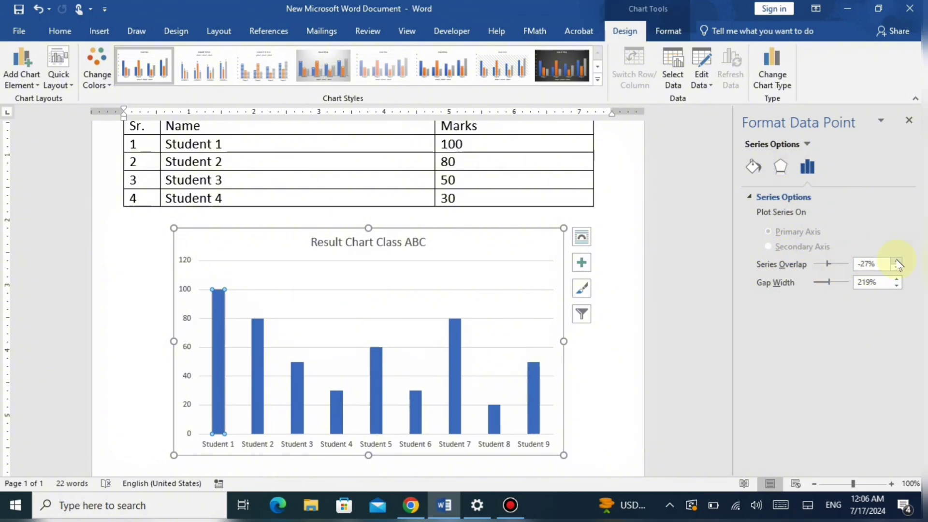
left_click(896, 286)
left_click(896, 285)
left_click(896, 286)
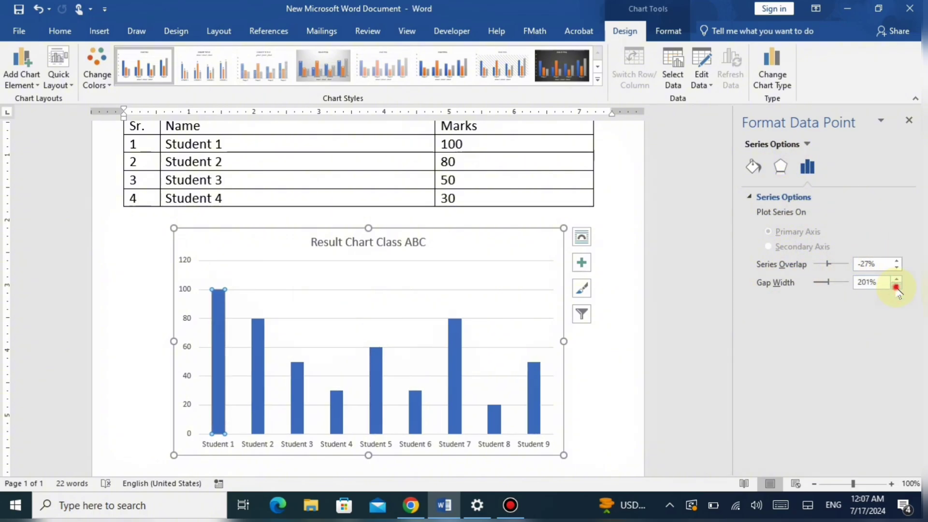
left_click(896, 286)
left_click(896, 286)
left_click(896, 286)
left_click(896, 286)
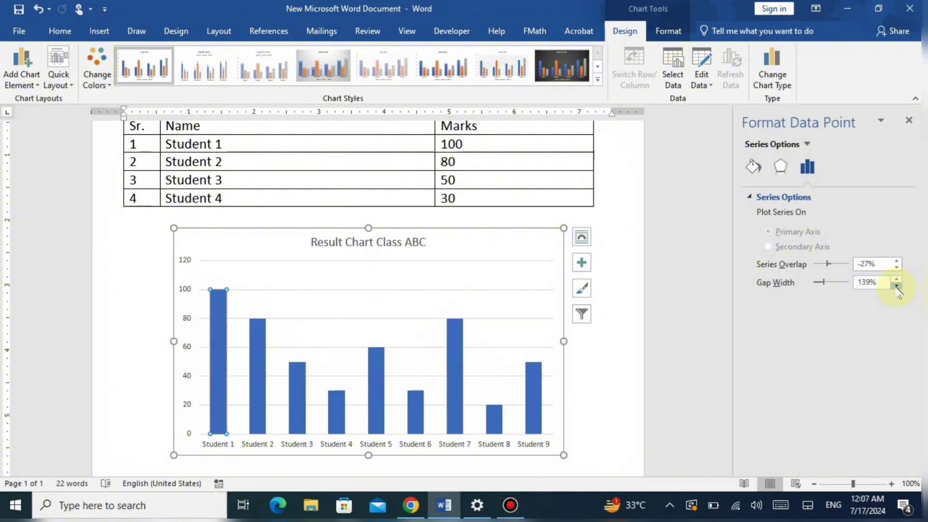
left_click(897, 286)
left_click(896, 286)
left_click(896, 286)
left_click(896, 286)
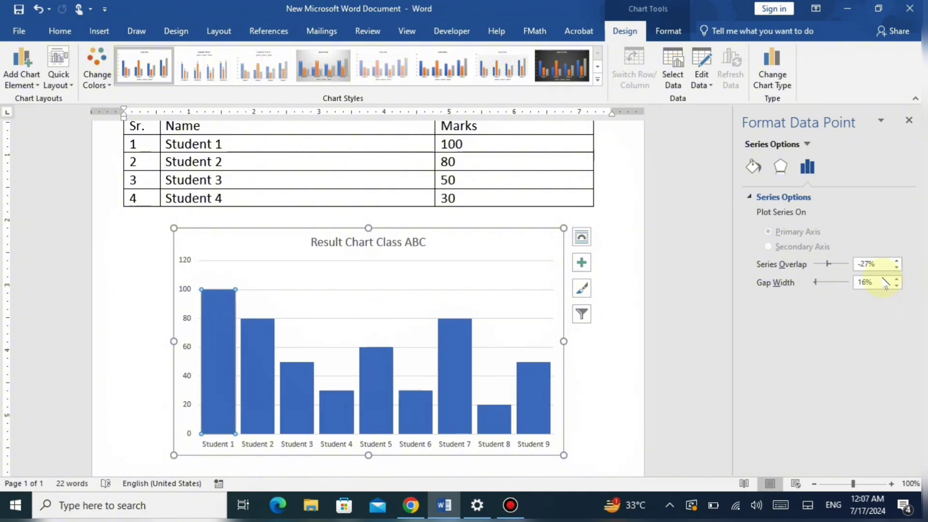
left_click(896, 279)
left_click(896, 279)
left_click(896, 279)
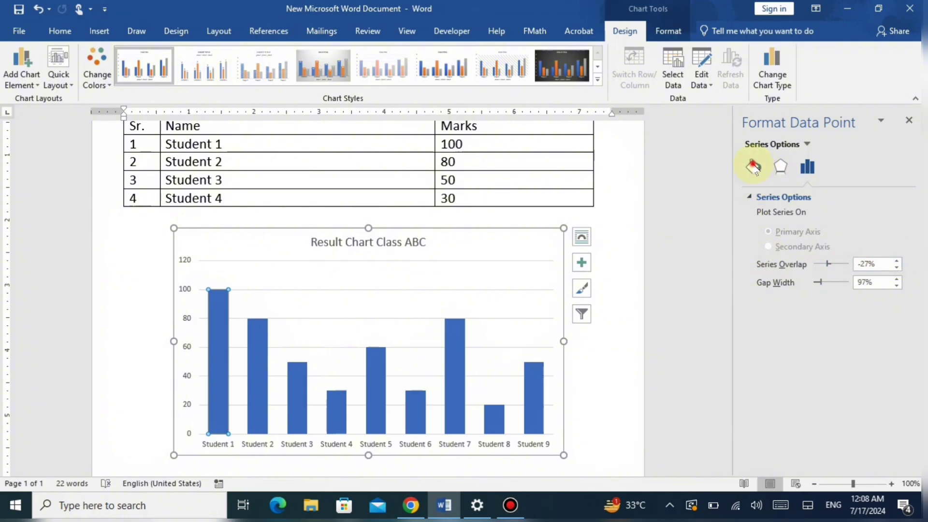
- Give the Student 1 bar a solid orange fill
left_click(752, 165)
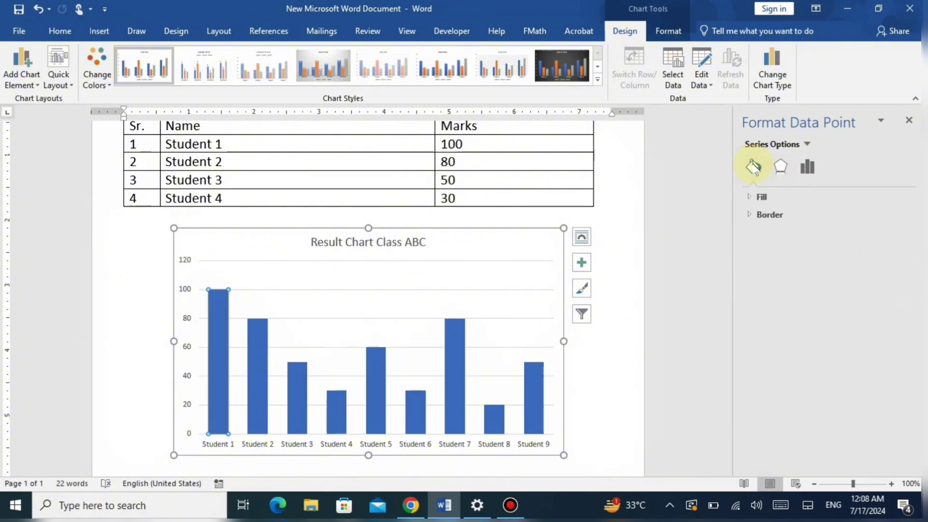
left_click(747, 197)
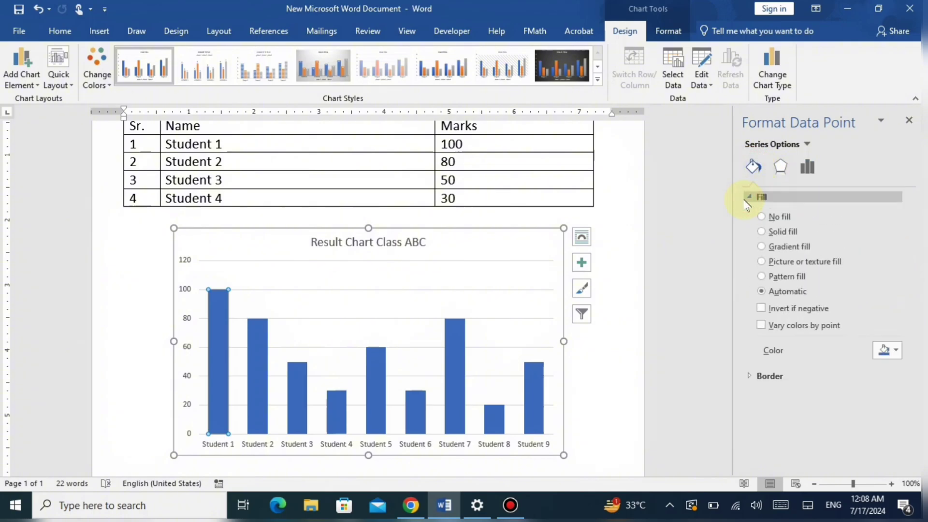
left_click(761, 232)
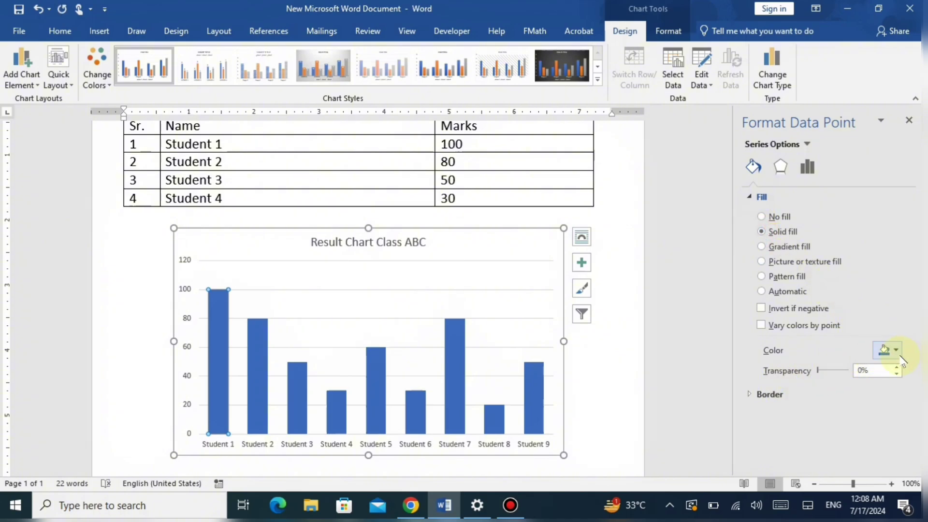
left_click(896, 350)
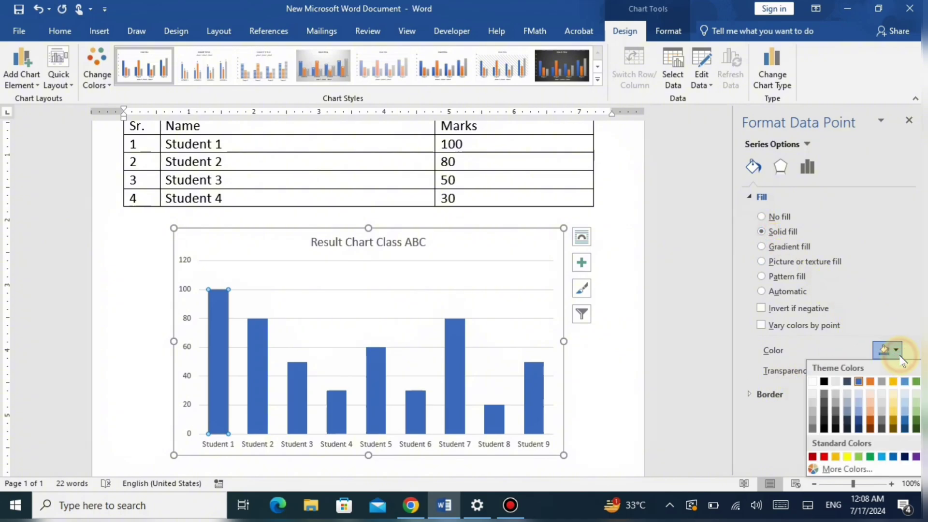
left_click(869, 381)
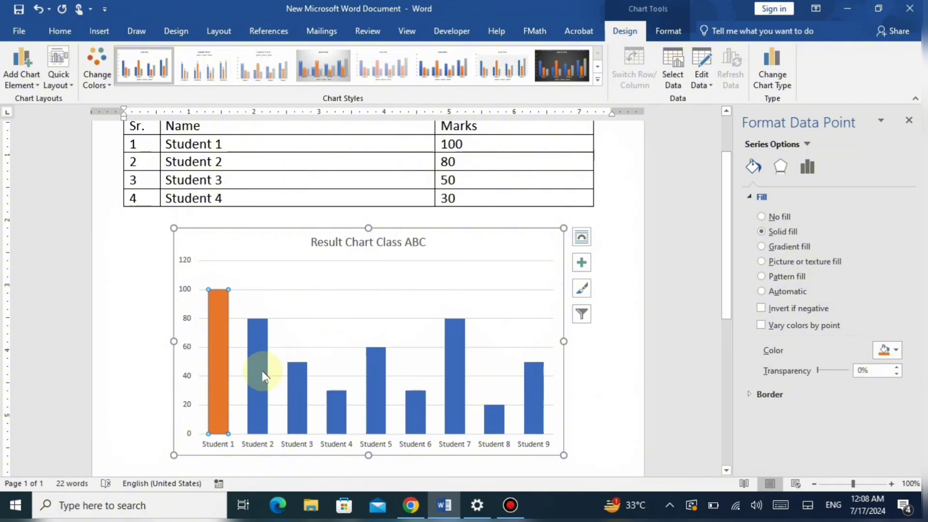
- Colour the Student 2 bar green and recolour the Student 3 bar
left_click(263, 376)
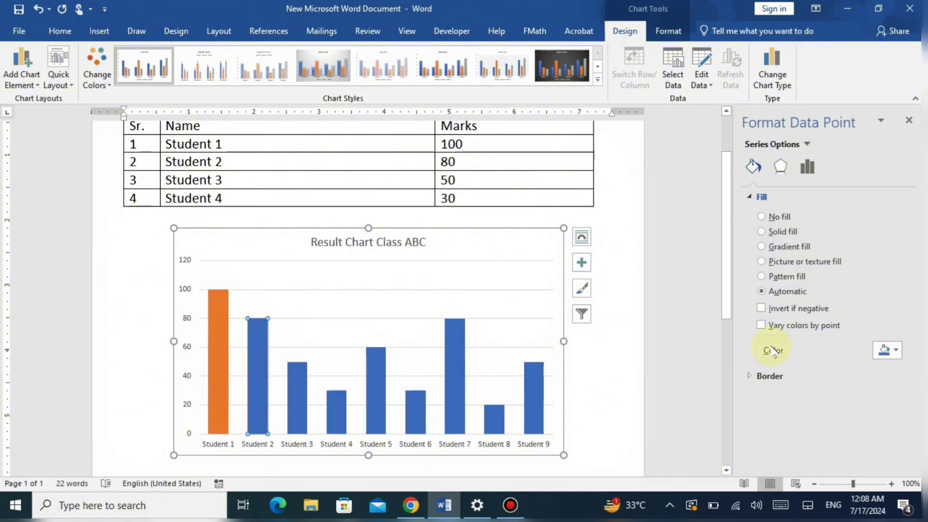
left_click(898, 350)
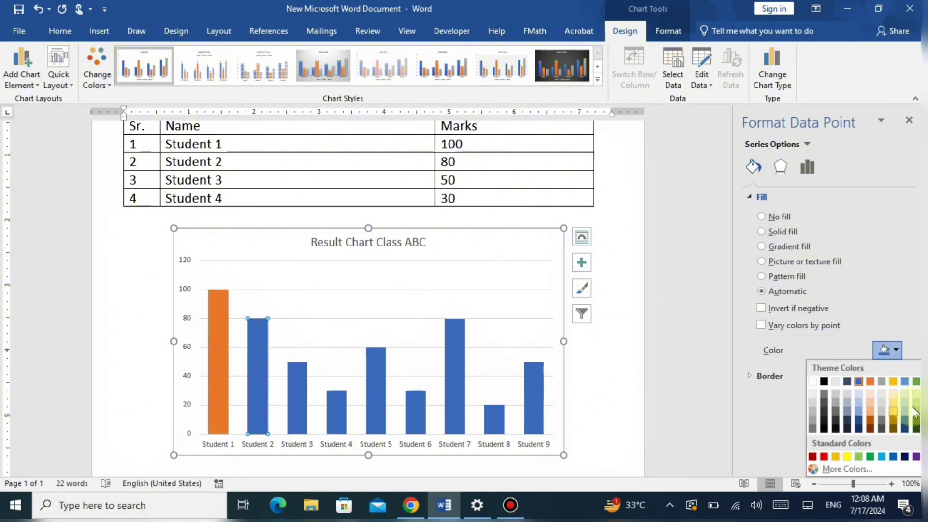
left_click(916, 382)
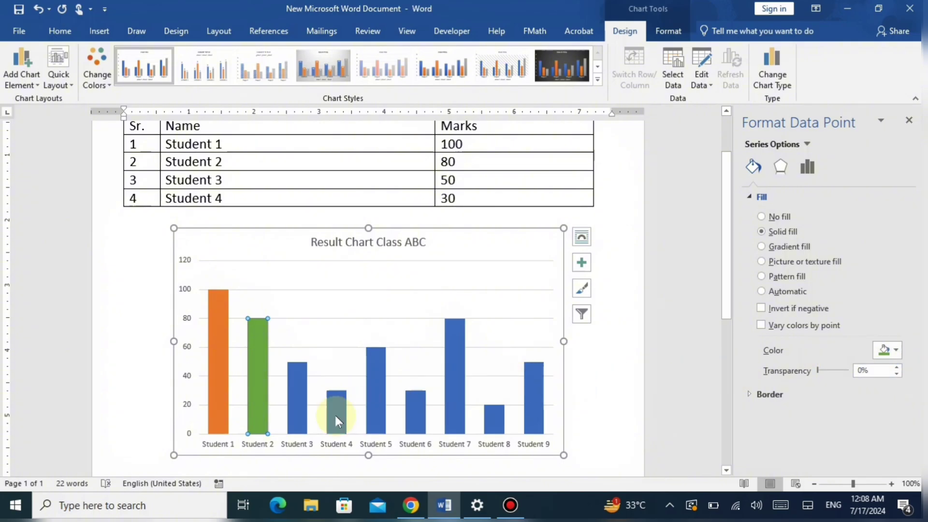
left_click(300, 415)
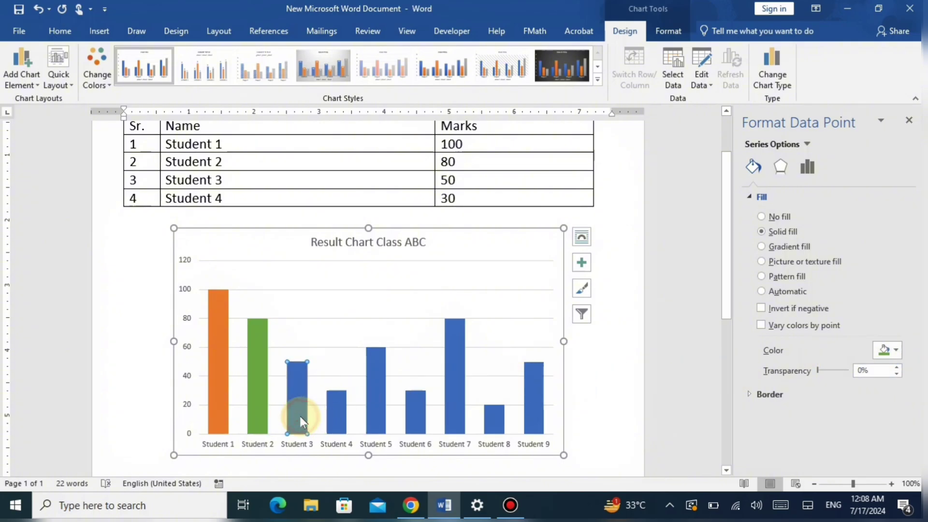
left_click(898, 350)
left_click(831, 443)
- Recolour the remaining student bars, making the Student 9 bar light green
left_click(336, 411)
left_click(376, 392)
left_click(897, 350)
left_click(454, 377)
left_click(533, 396)
left_click(895, 350)
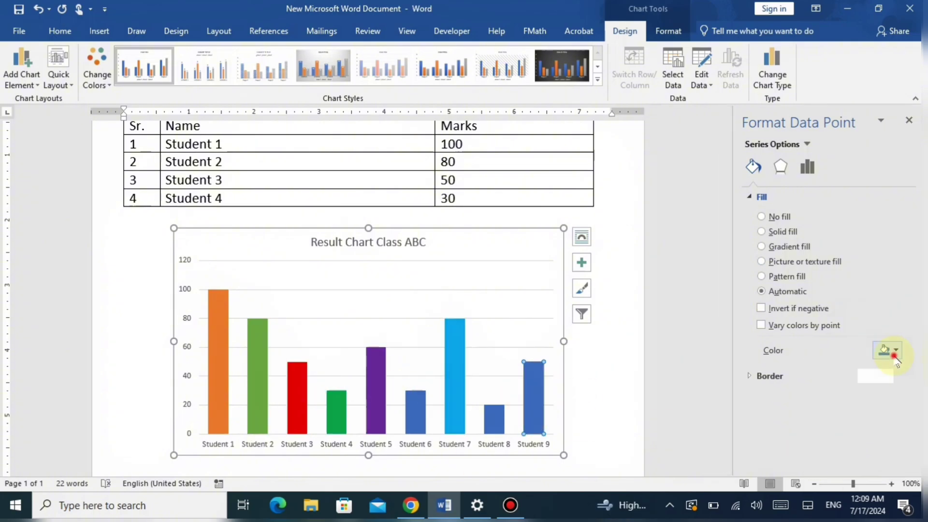
left_click(867, 444)
- Add the horizontal axis showing student names to the chart
left_click(537, 232)
left_click(96, 74)
left_click(22, 75)
mouse_move(34, 99)
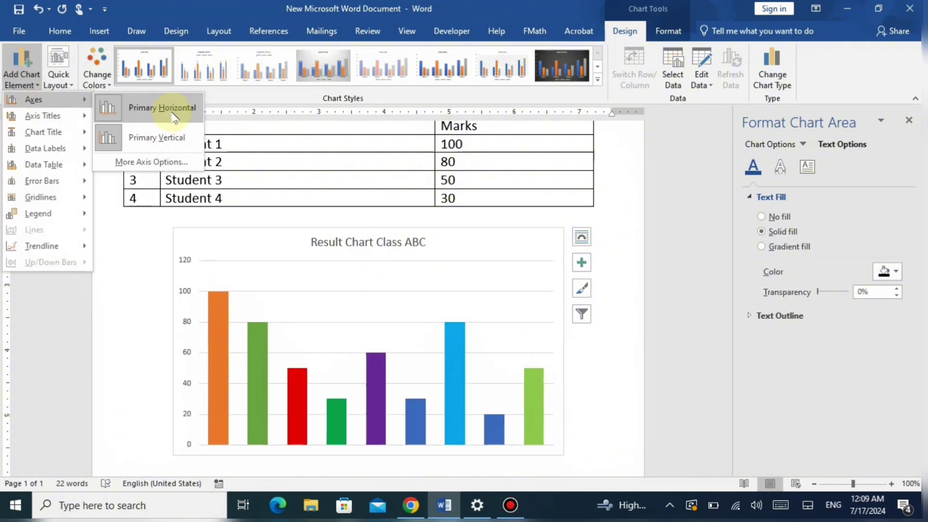
left_click(163, 107)
left_click(798, 194)
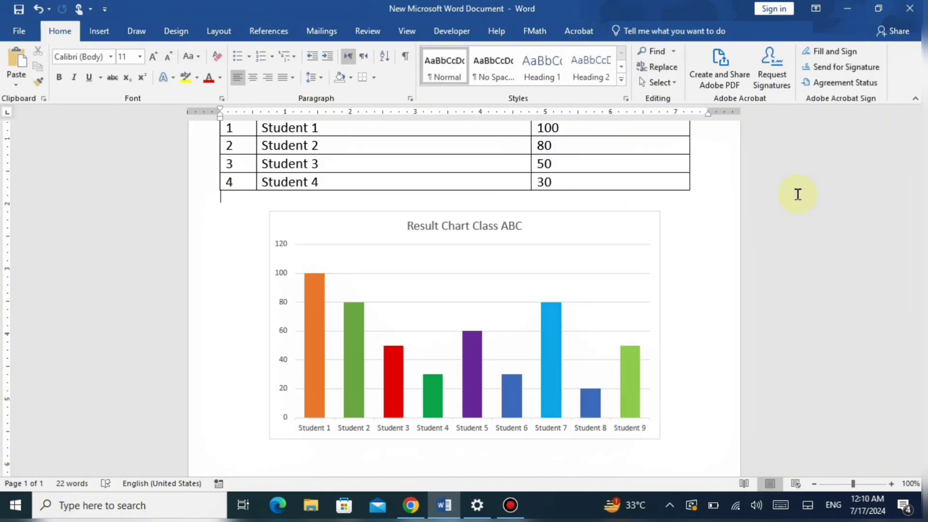
- Give the chart a black Shape Outline from the Format tab
left_click(612, 215)
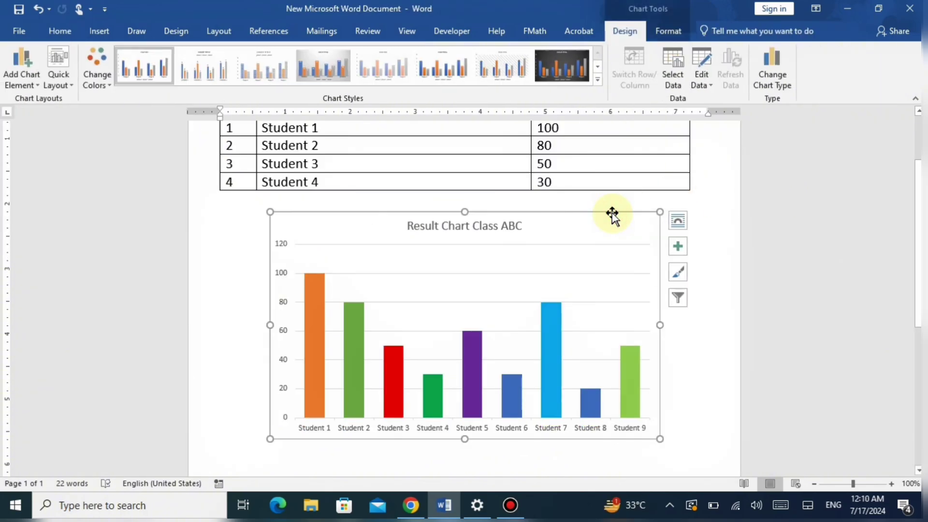
left_click(666, 32)
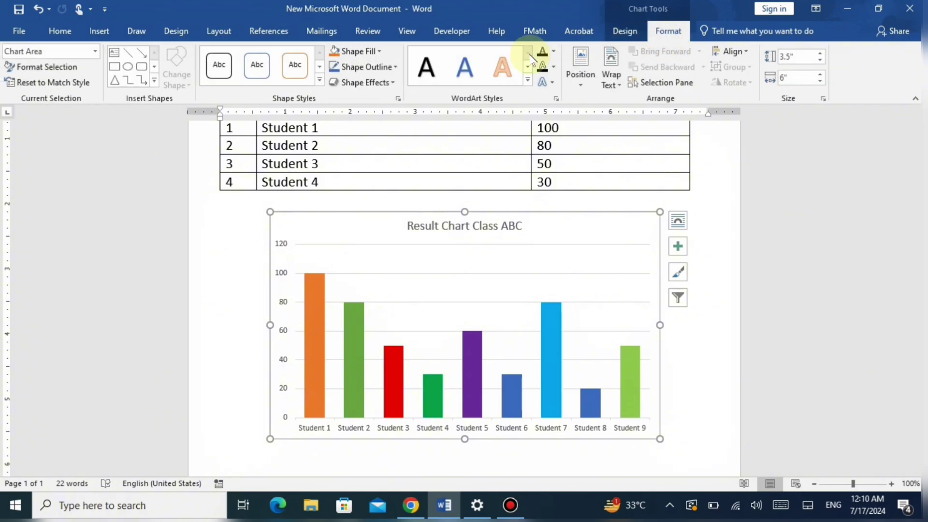
left_click(381, 66)
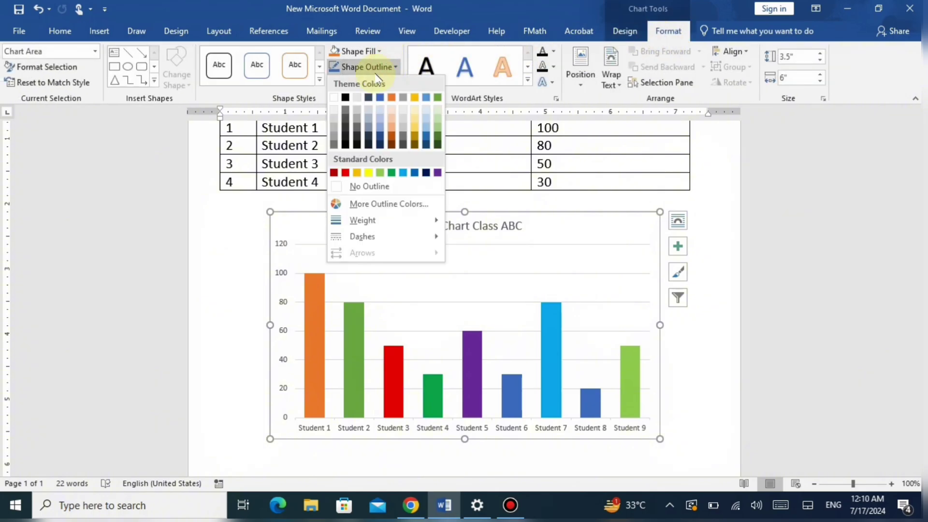
left_click(345, 98)
left_click(770, 250)
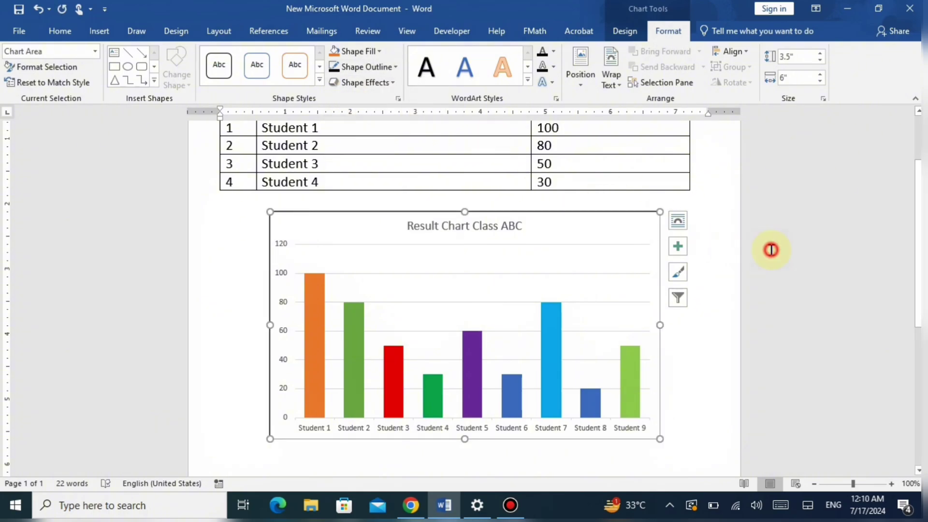
left_click(516, 457)
left_click(457, 162)
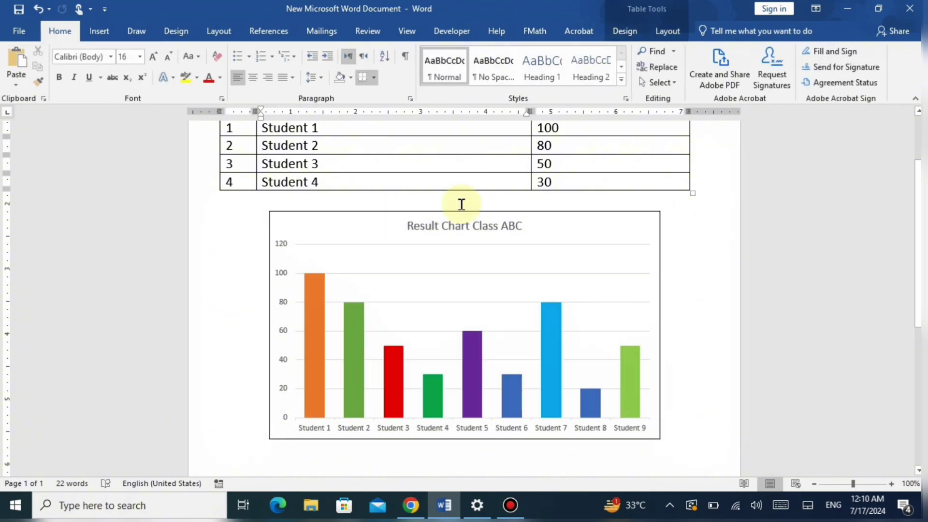
- Make the chart outline 3 pt thick and bring up quick formatting for the title
left_click(385, 214)
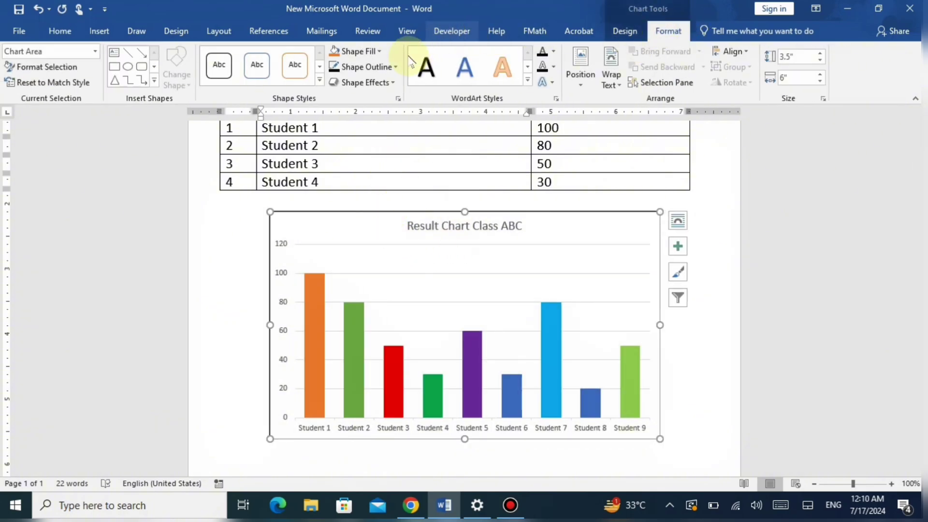
left_click(393, 67)
mouse_move(363, 220)
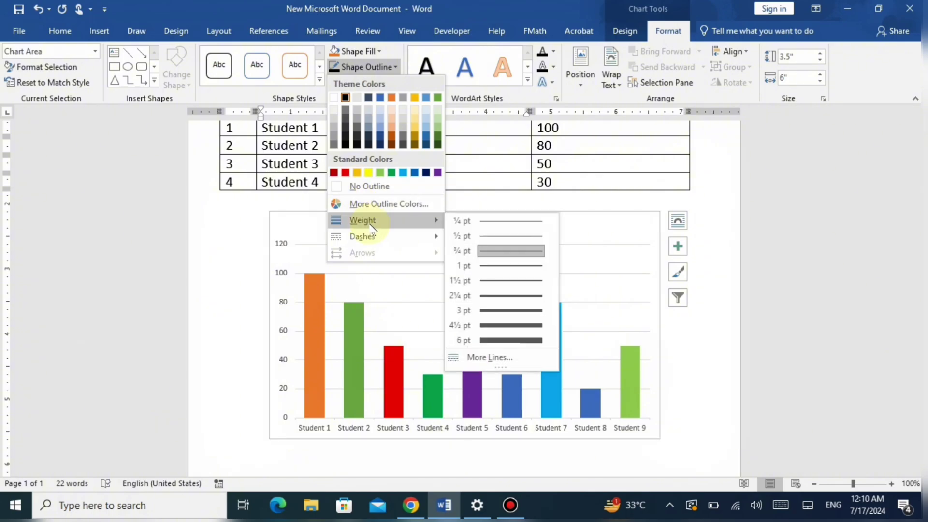
left_click(530, 315)
right_click(795, 306)
- Collapse the ribbon and zoom the page to 110%
left_click(794, 305)
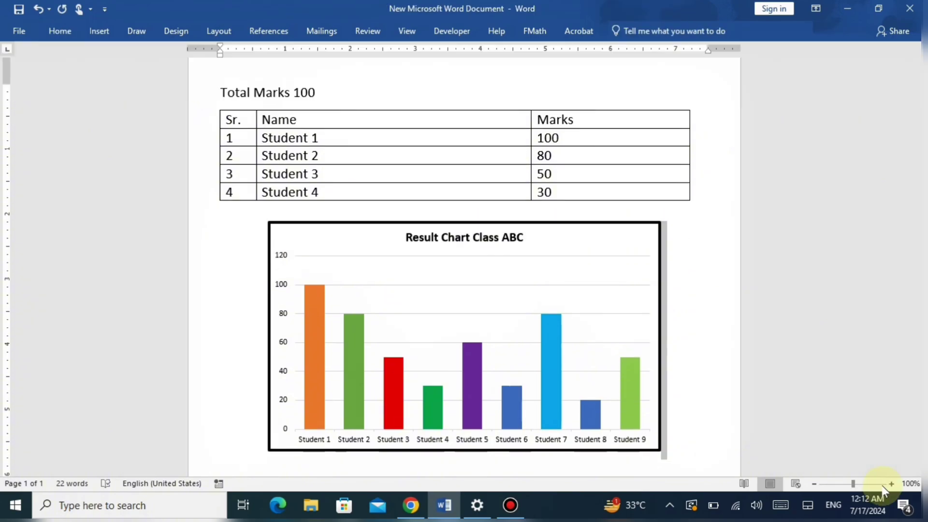
left_click(890, 484)
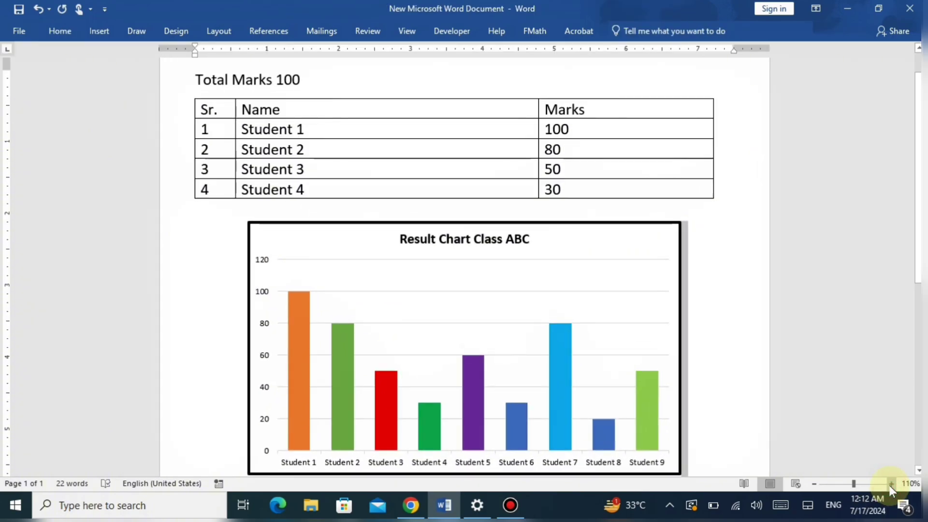